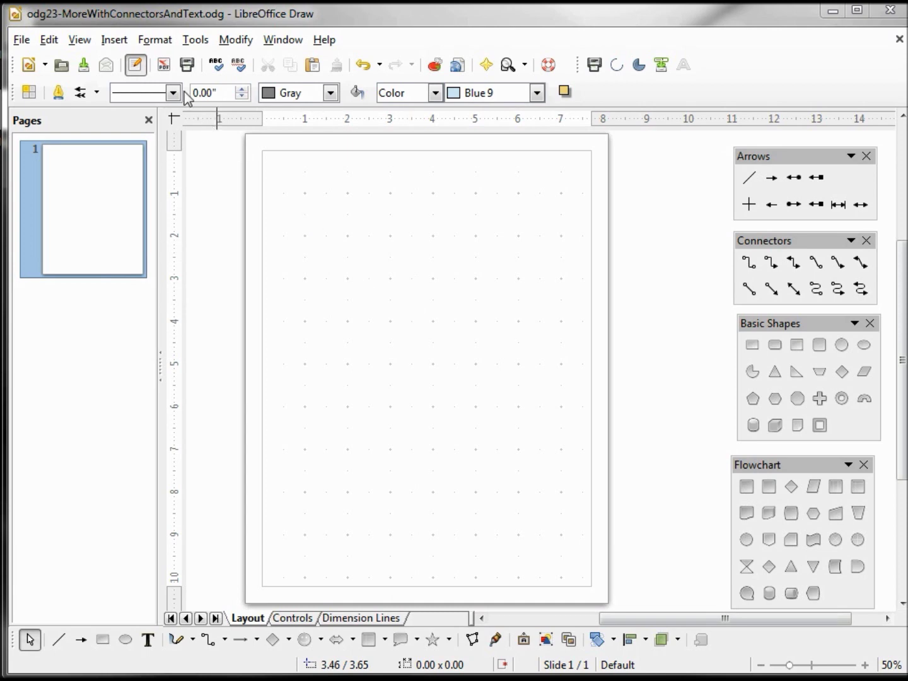
# Make the page landscape (11.00" × 8.50") and hide the page thumbnails pane
pyautogui.click(157, 41)
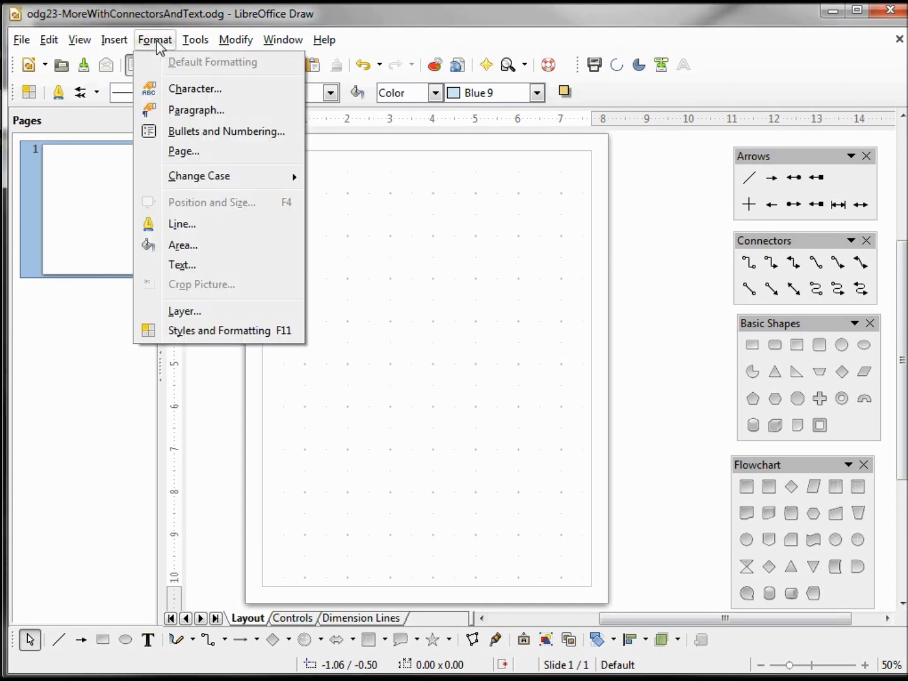
pyautogui.click(194, 153)
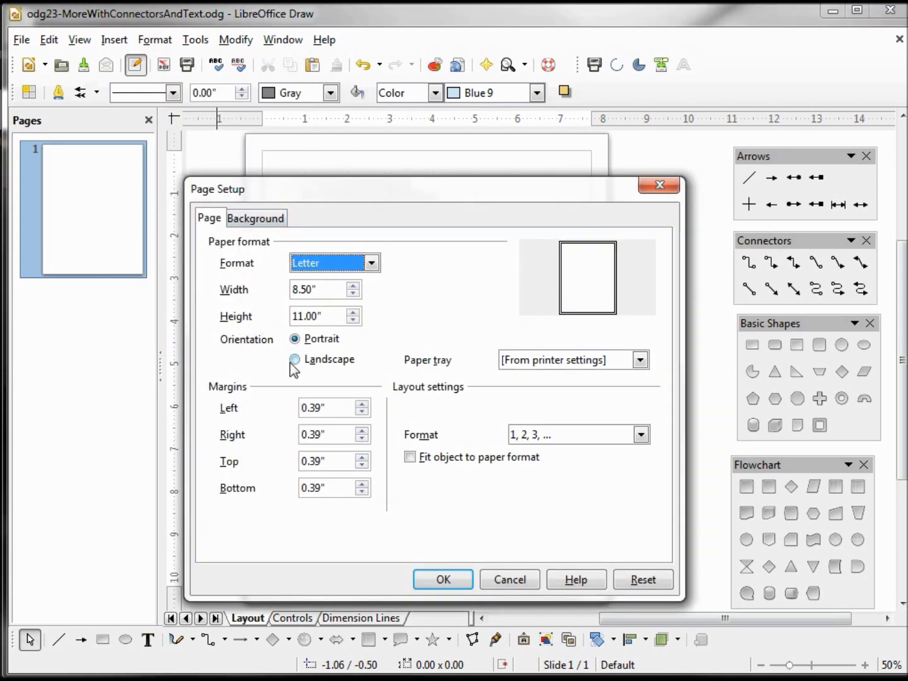
pyautogui.click(294, 359)
pyautogui.click(455, 584)
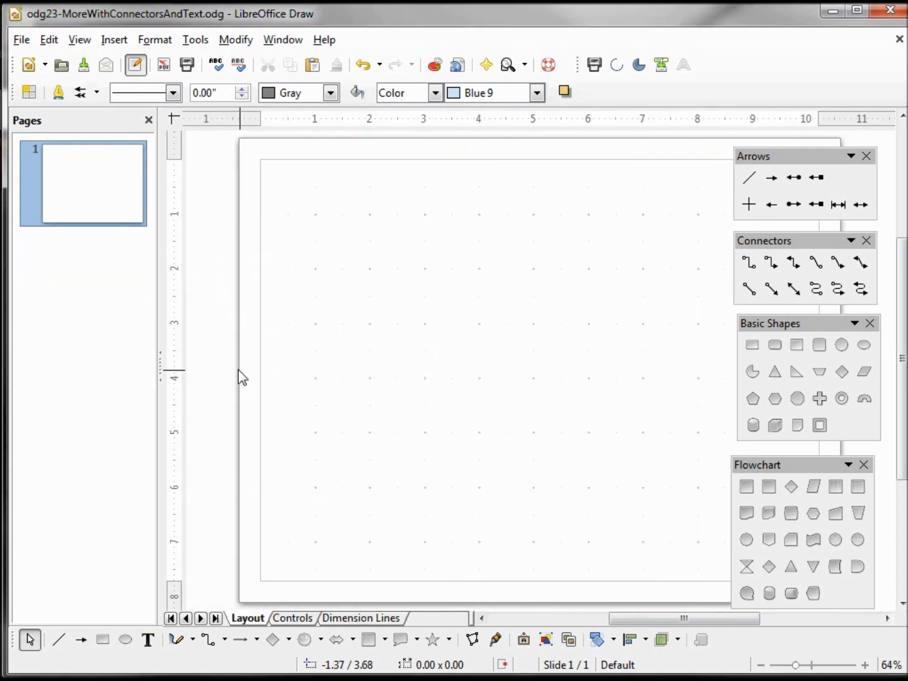
pyautogui.click(149, 122)
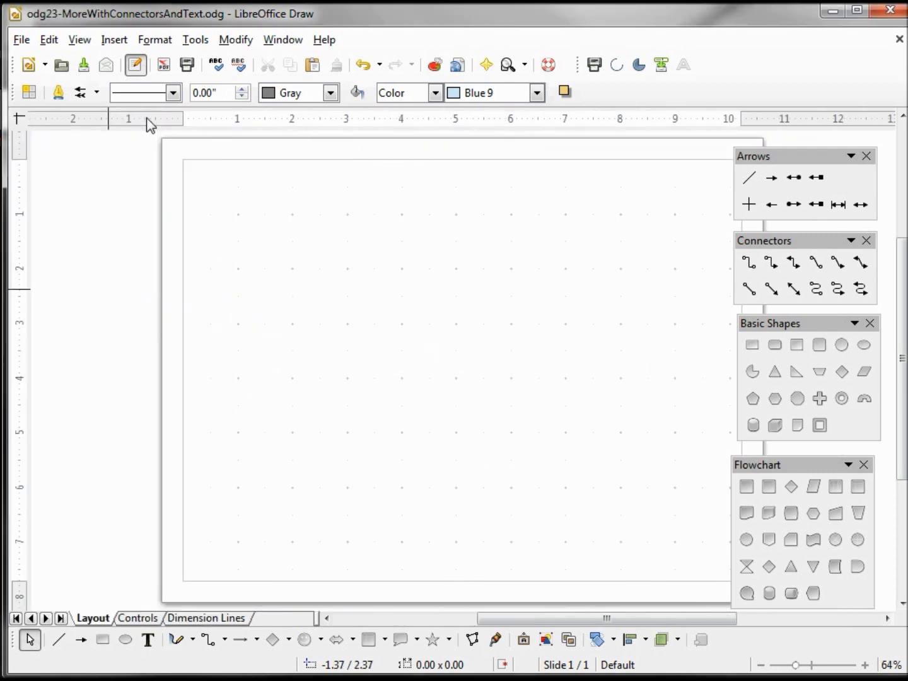
pyautogui.moveTo(513, 621); pyautogui.dragTo(545, 619)
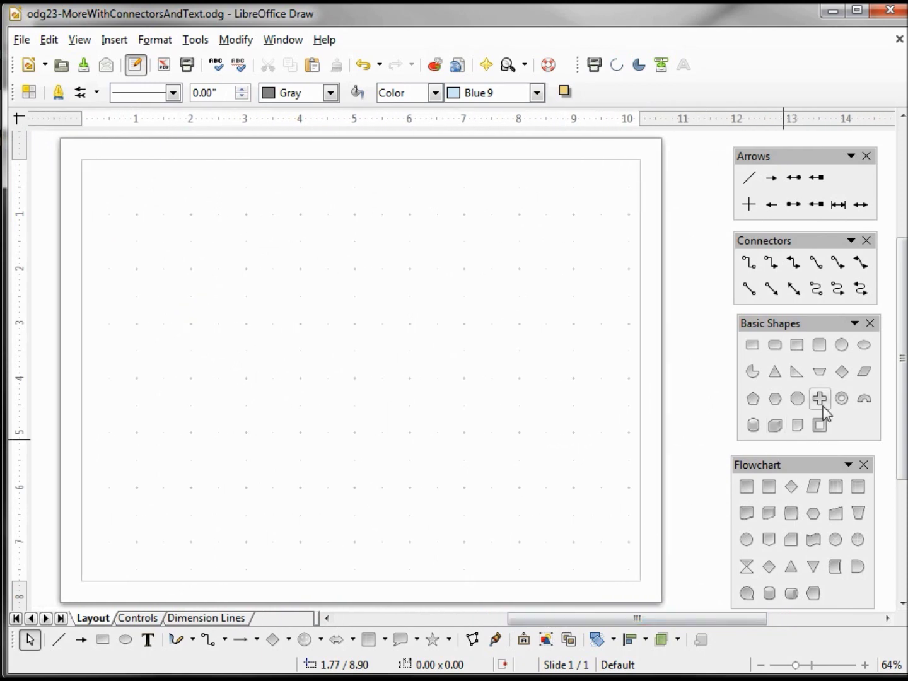
# Draw a light-blue circle near the top and a larger rectangle below it
pyautogui.click(841, 346)
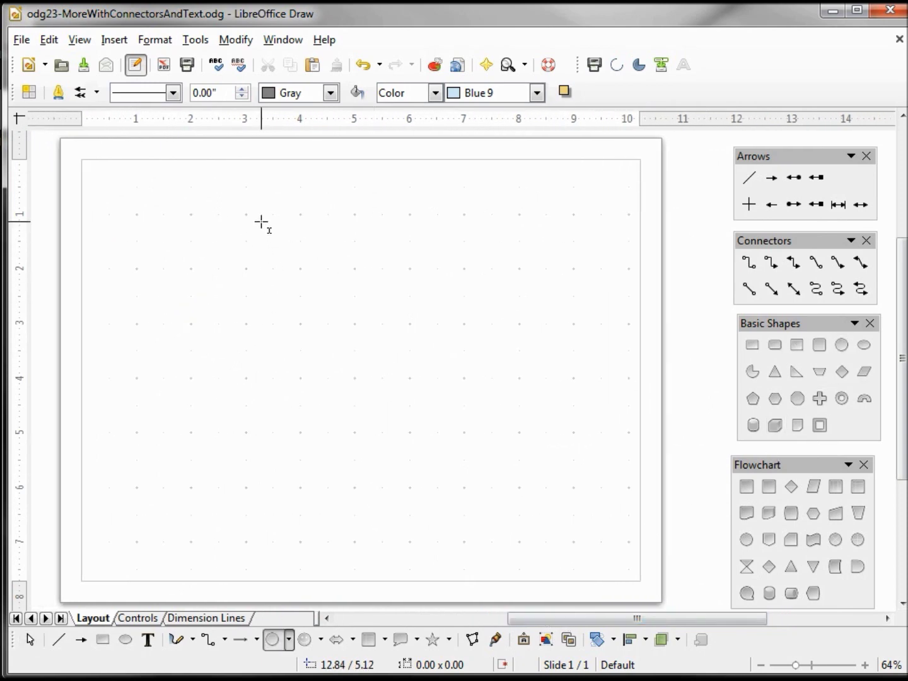
pyautogui.moveTo(260, 221)
pyautogui.mouseDown()
pyautogui.moveTo(283, 253)
pyautogui.moveTo(339, 273)
pyautogui.mouseUp()
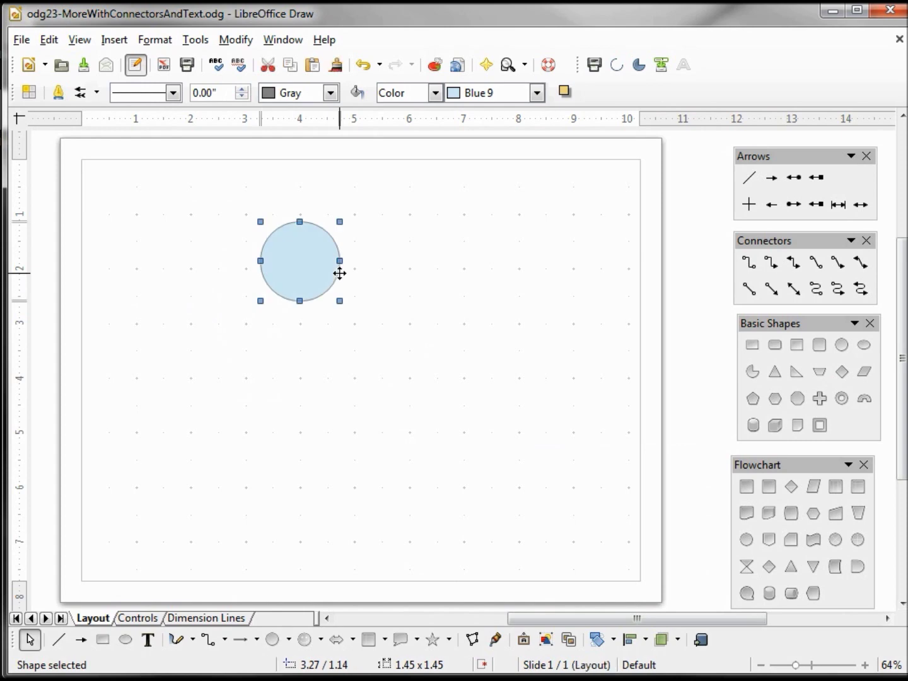
pyautogui.click(750, 346)
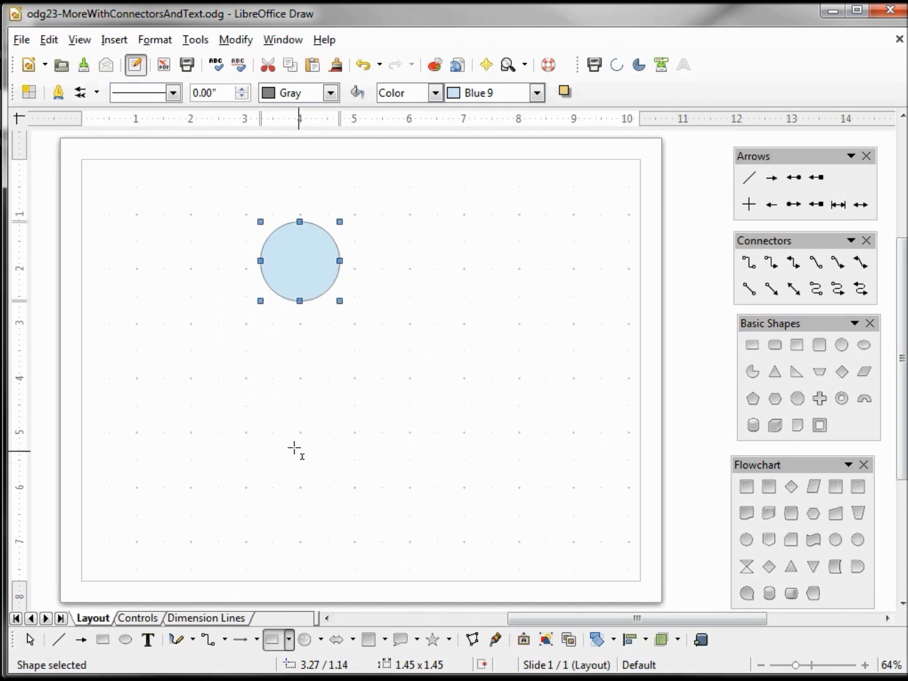
pyautogui.moveTo(287, 431); pyautogui.dragTo(443, 527)
pyautogui.click(414, 430)
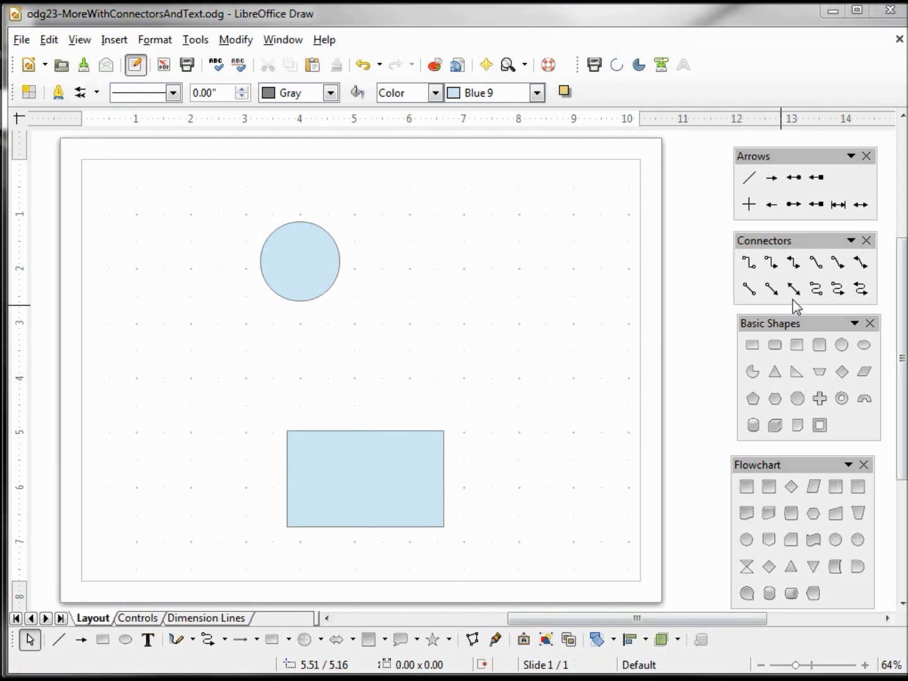
# Draw a curved arrowed connector from the circle to the rectangle and bend it into an S
pyautogui.click(837, 290)
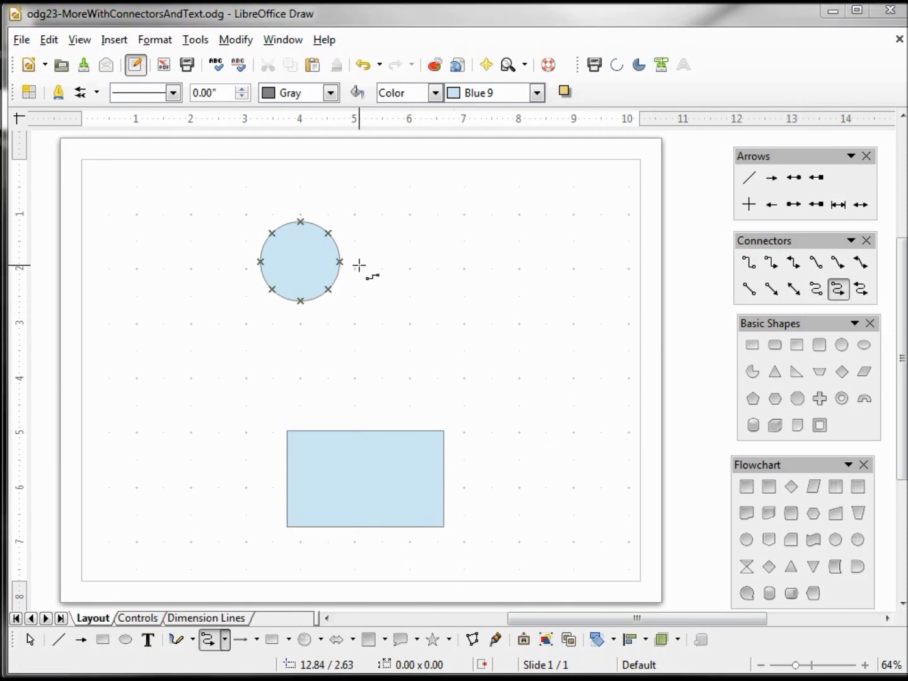
pyautogui.moveTo(339, 261); pyautogui.dragTo(287, 479)
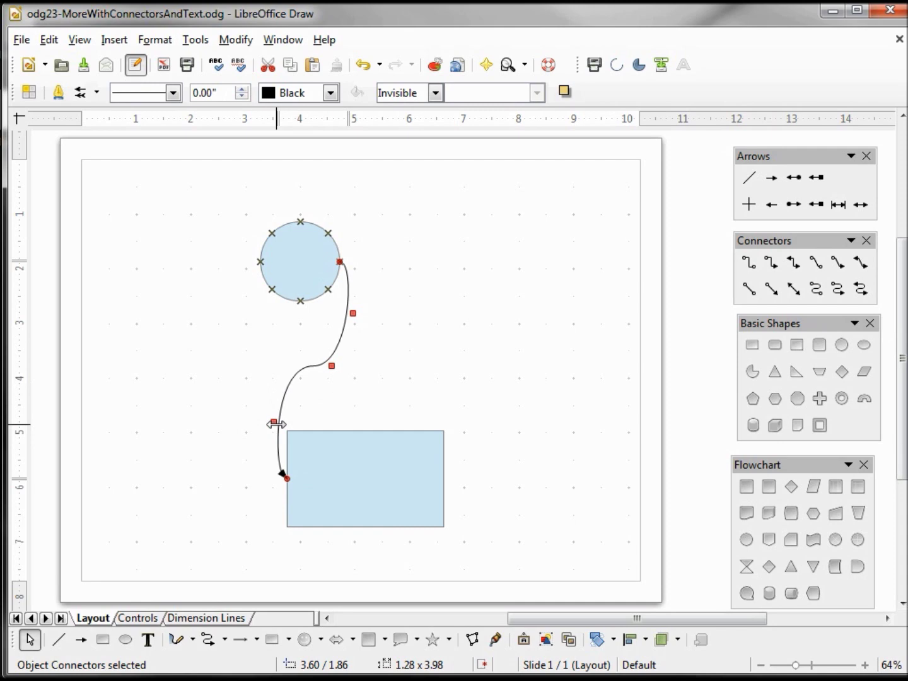
pyautogui.moveTo(275, 424); pyautogui.dragTo(160, 437)
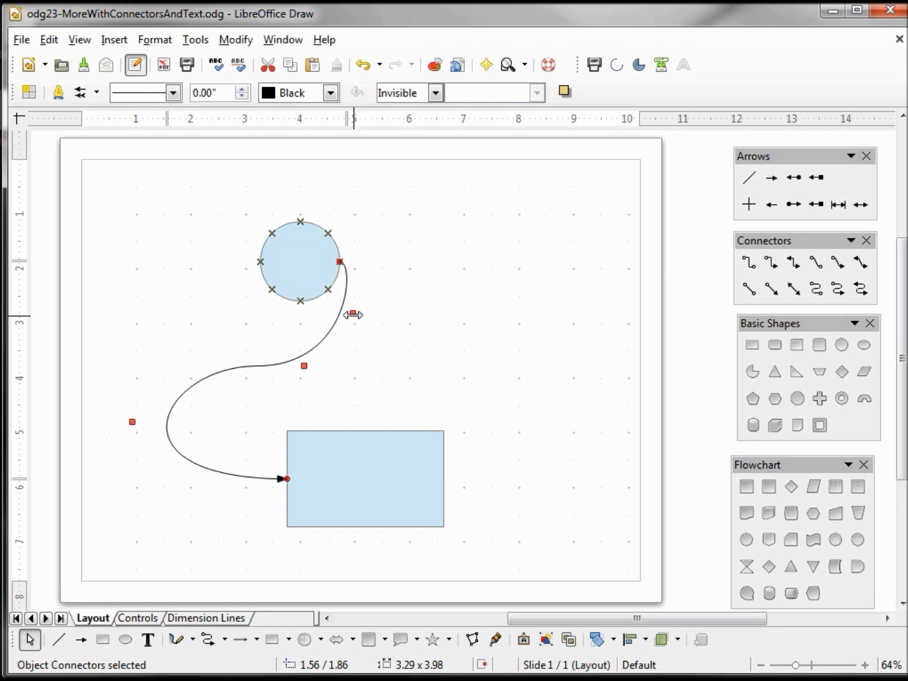
pyautogui.moveTo(353, 315); pyautogui.dragTo(592, 314)
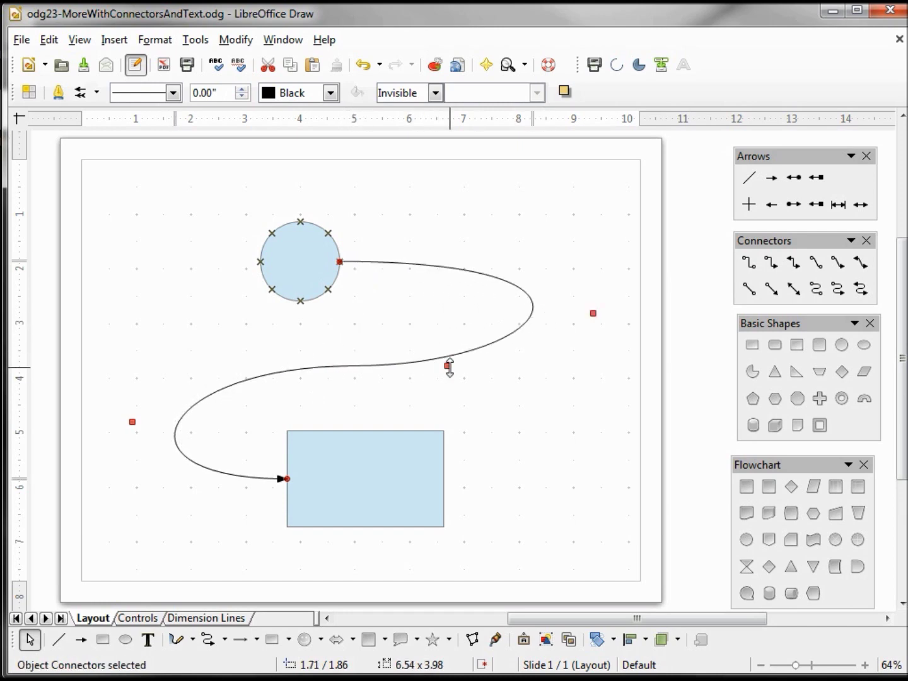
pyautogui.moveTo(449, 367); pyautogui.dragTo(448, 405)
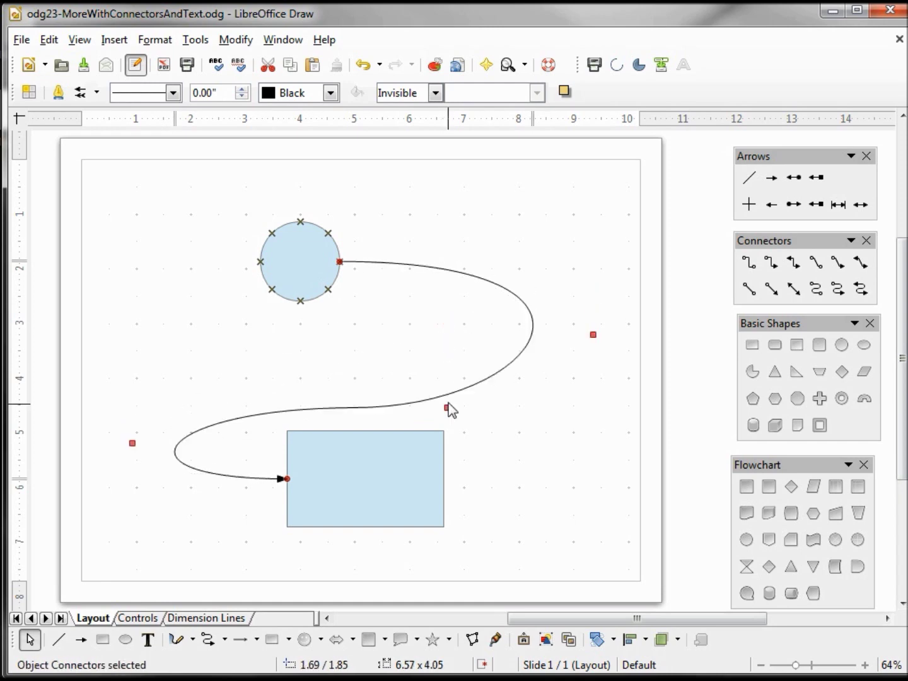
# Nudge the rectangle down twice and lower the middle of the connector's curve
pyautogui.click(338, 476)
pyautogui.press('Down')
pyautogui.press('Down')
pyautogui.press('Down')
pyautogui.press('Down')
pyautogui.press('Down')
pyautogui.press('Down')
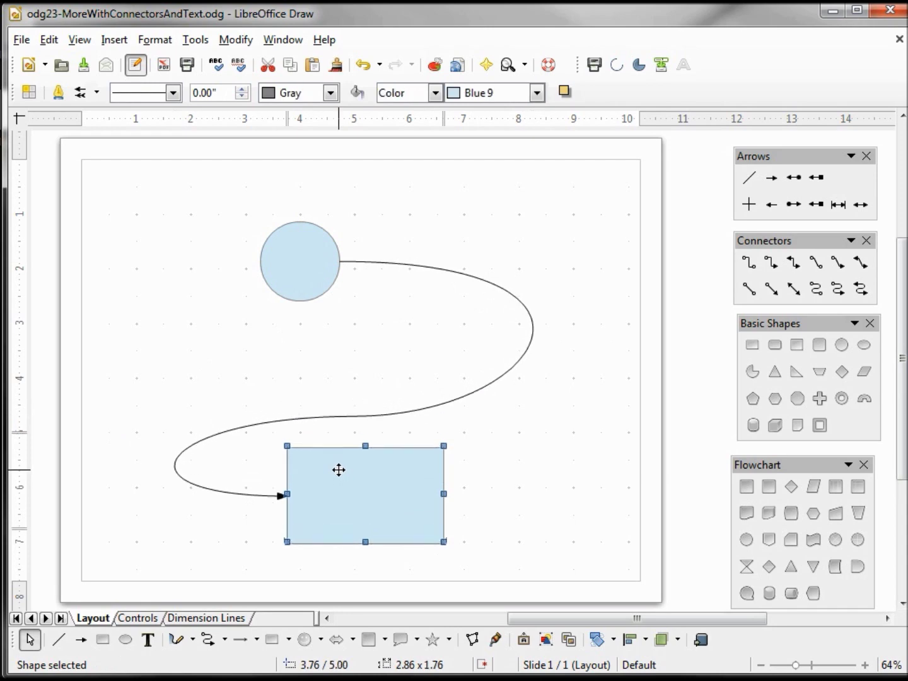
pyautogui.press('Down')
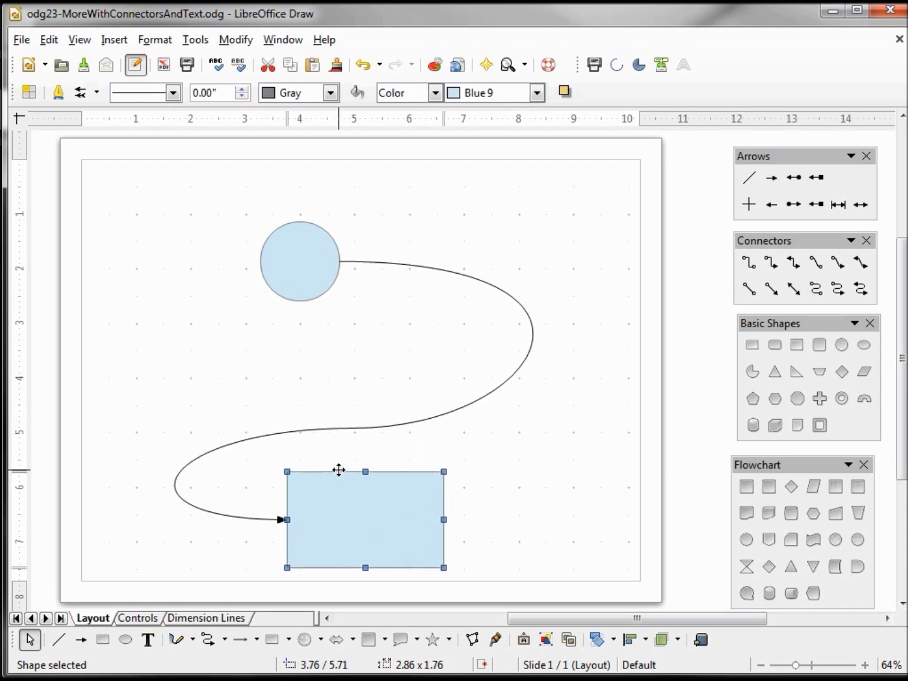
pyautogui.click(376, 430)
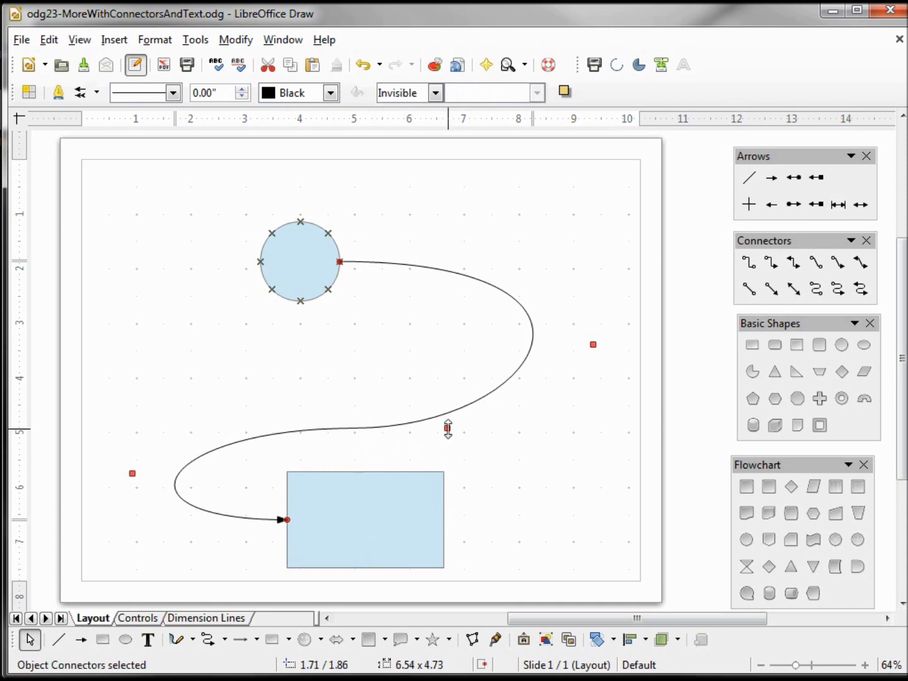
pyautogui.moveTo(447, 428); pyautogui.dragTo(448, 449)
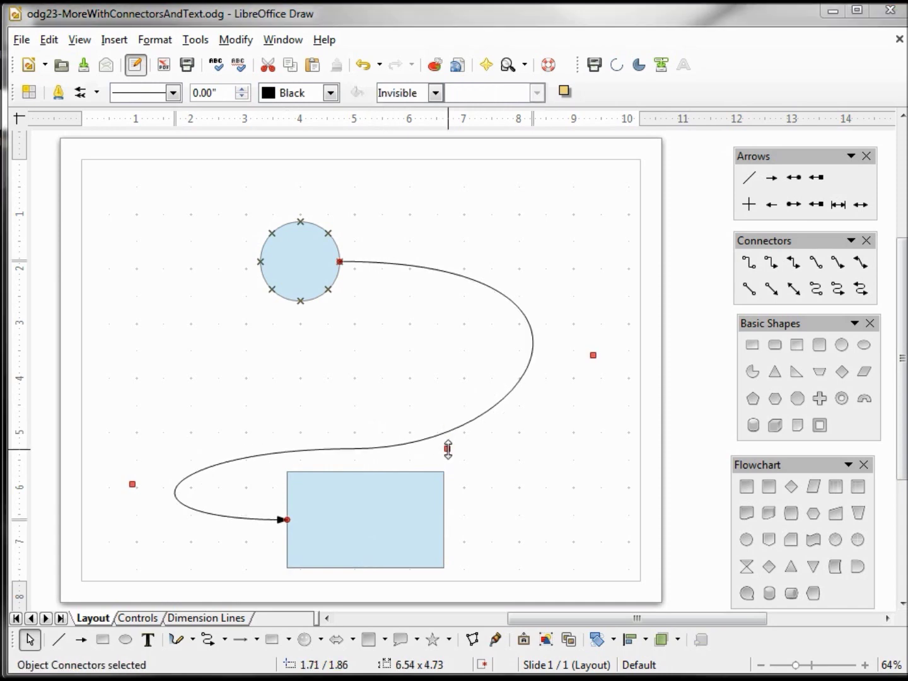
pyautogui.rightClick(448, 449)
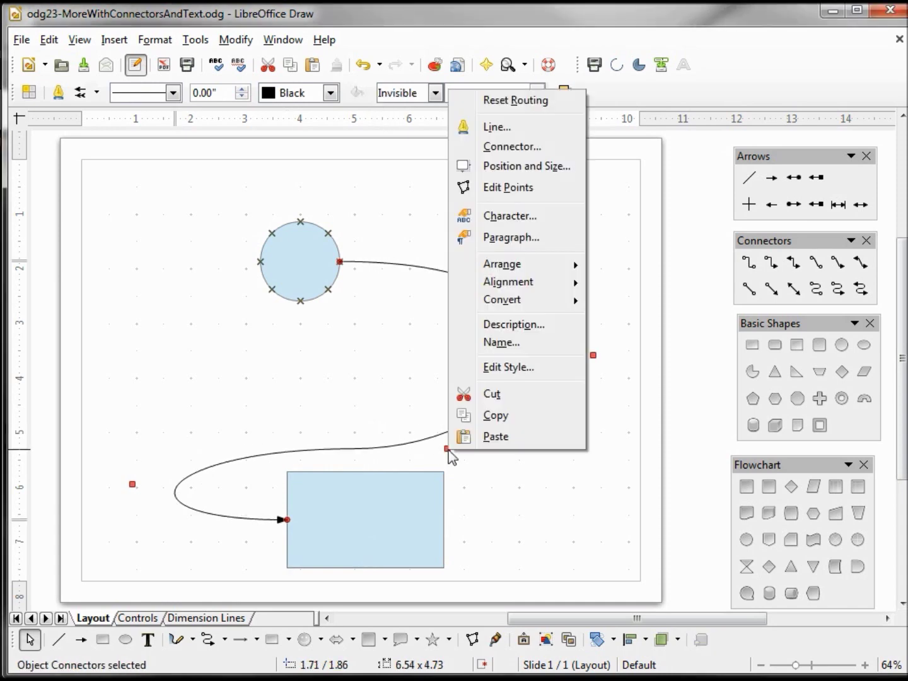
# Open the Connector dialog, move it aside, and list its connector types
pyautogui.click(511, 151)
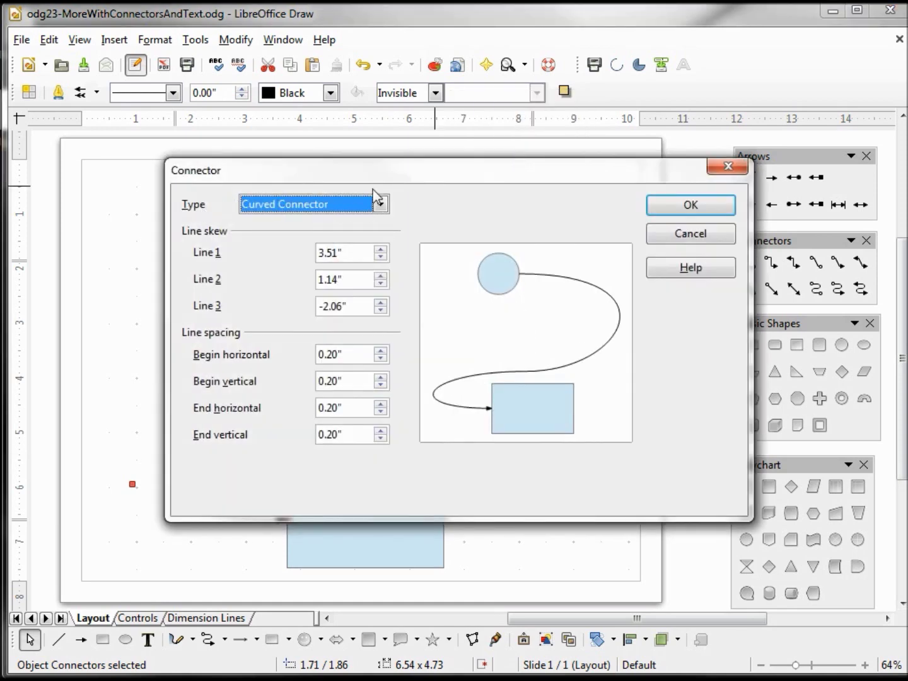
pyautogui.moveTo(428, 173); pyautogui.dragTo(329, 171)
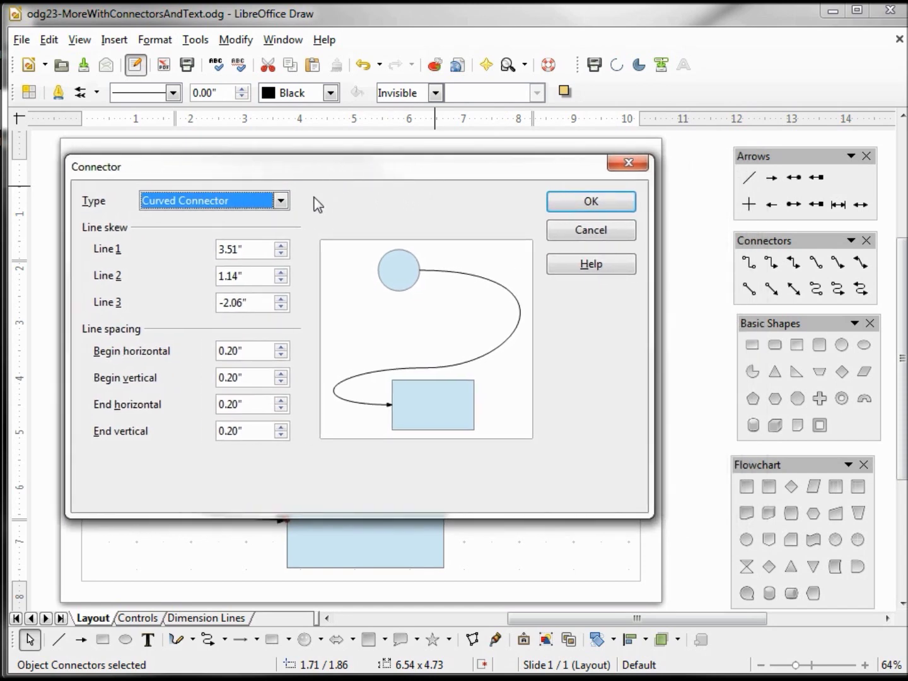
pyautogui.click(280, 201)
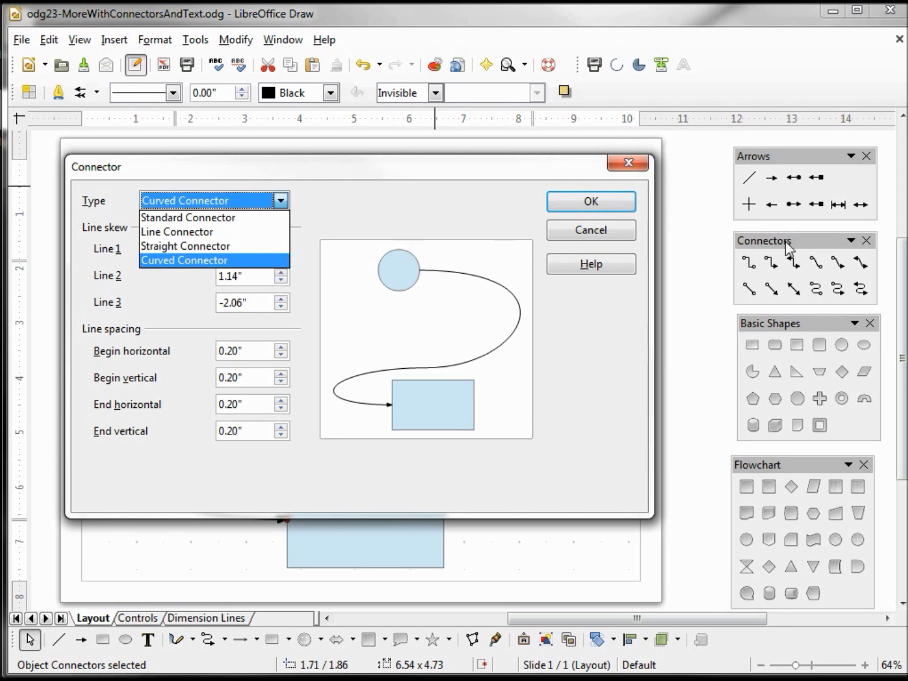
# Change the connector type to Standard Connector
pyautogui.press('Escape')
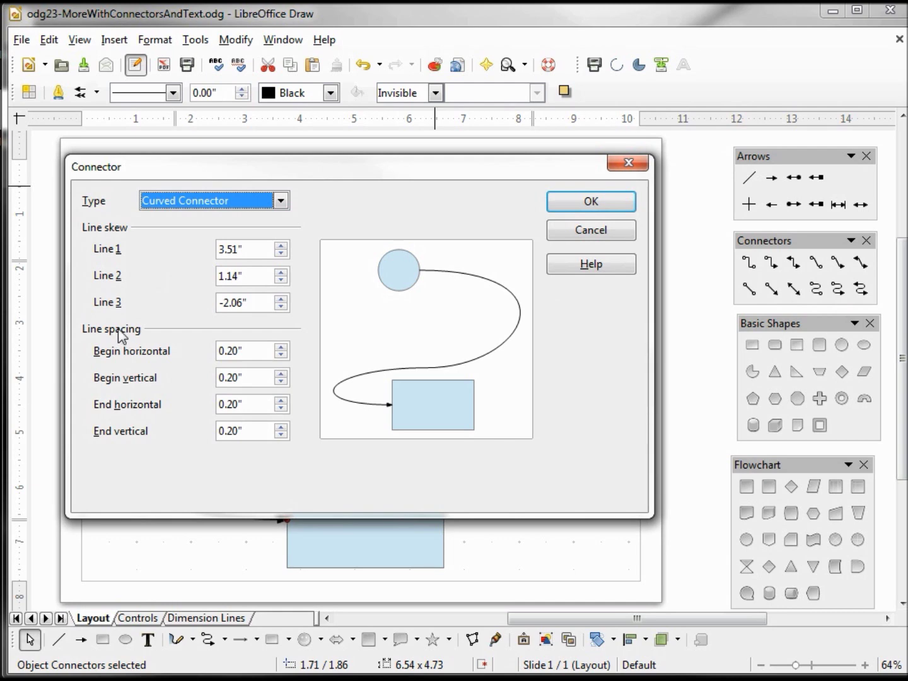
pyautogui.click(280, 200)
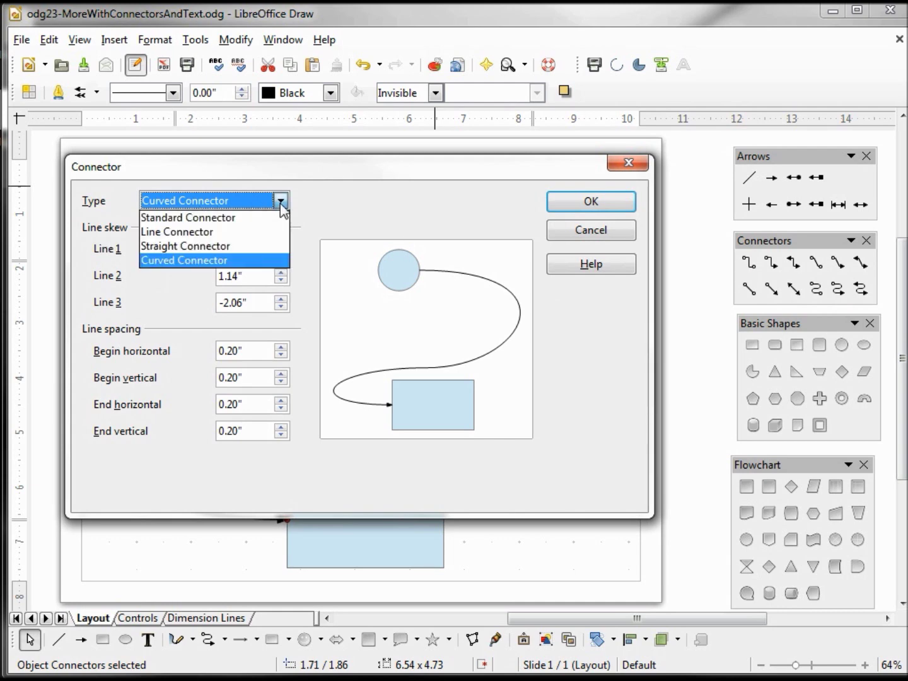
pyautogui.click(239, 218)
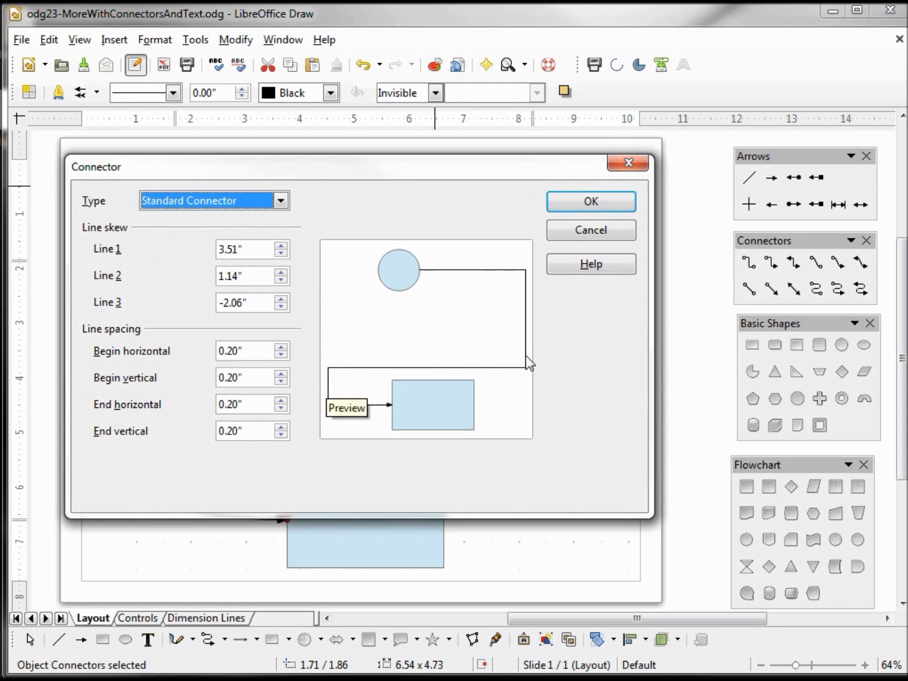
pyautogui.click(588, 208)
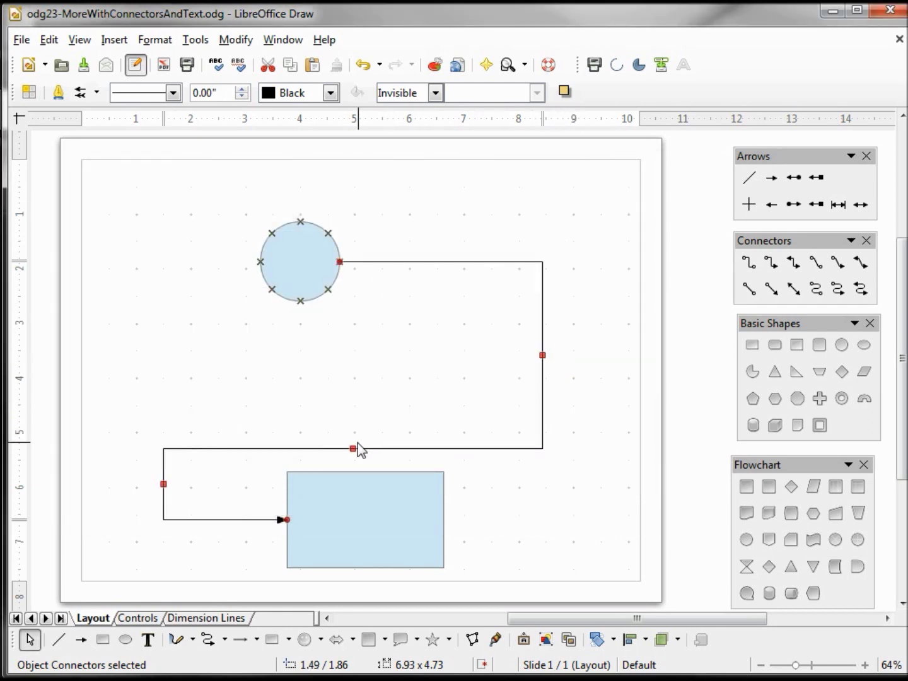
# Raise the connector's horizontal run and push its right vertical run farther right
pyautogui.moveTo(356, 451); pyautogui.dragTo(356, 365)
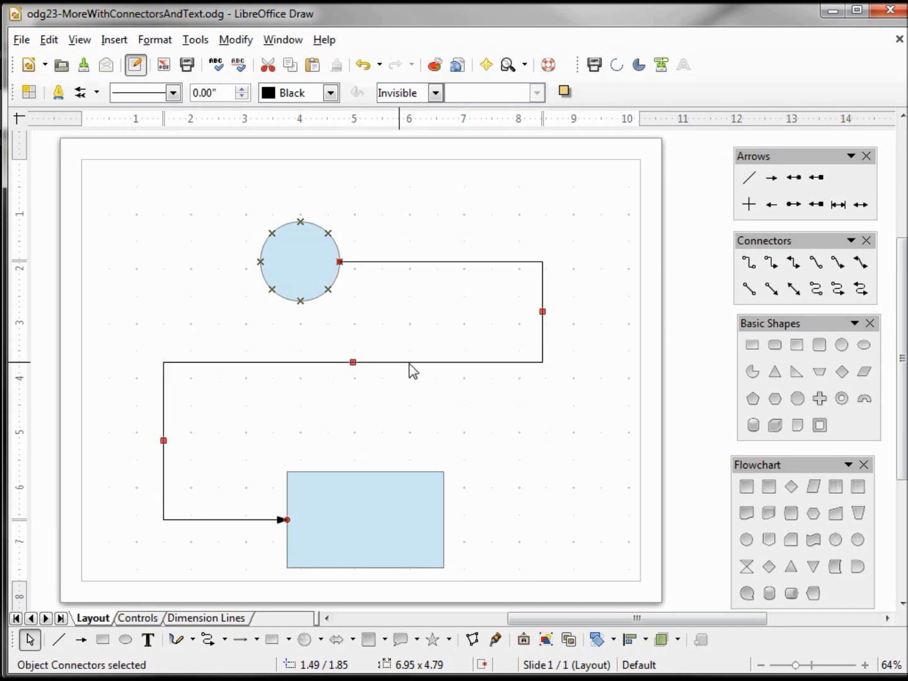
pyautogui.moveTo(541, 311); pyautogui.dragTo(600, 320)
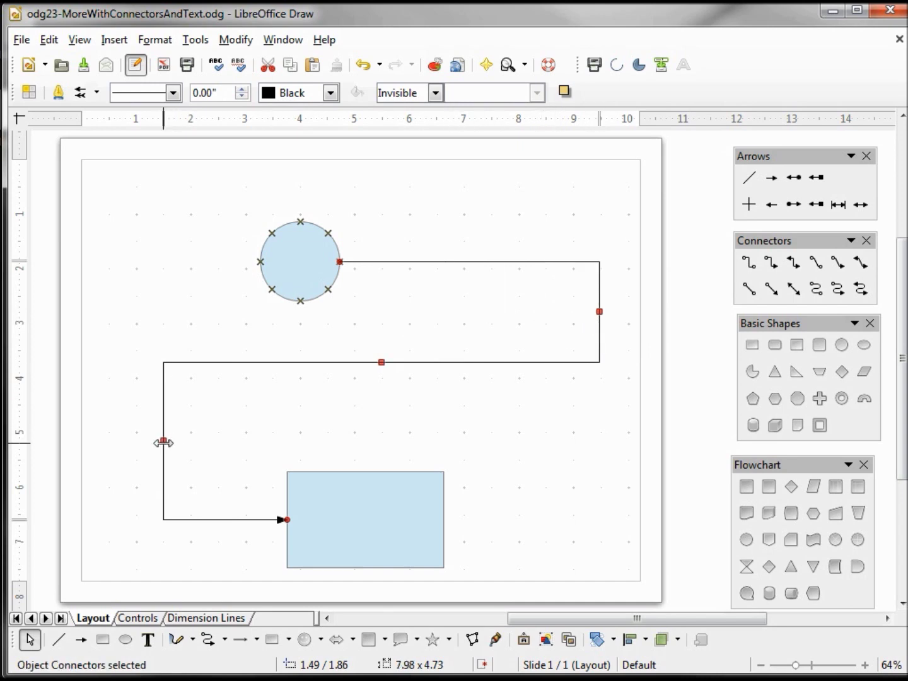
pyautogui.moveTo(163, 443)
pyautogui.mouseDown()
pyautogui.moveTo(102, 426)
pyautogui.moveTo(259, 418)
pyautogui.moveTo(142, 421)
pyautogui.moveTo(168, 434)
pyautogui.mouseUp()
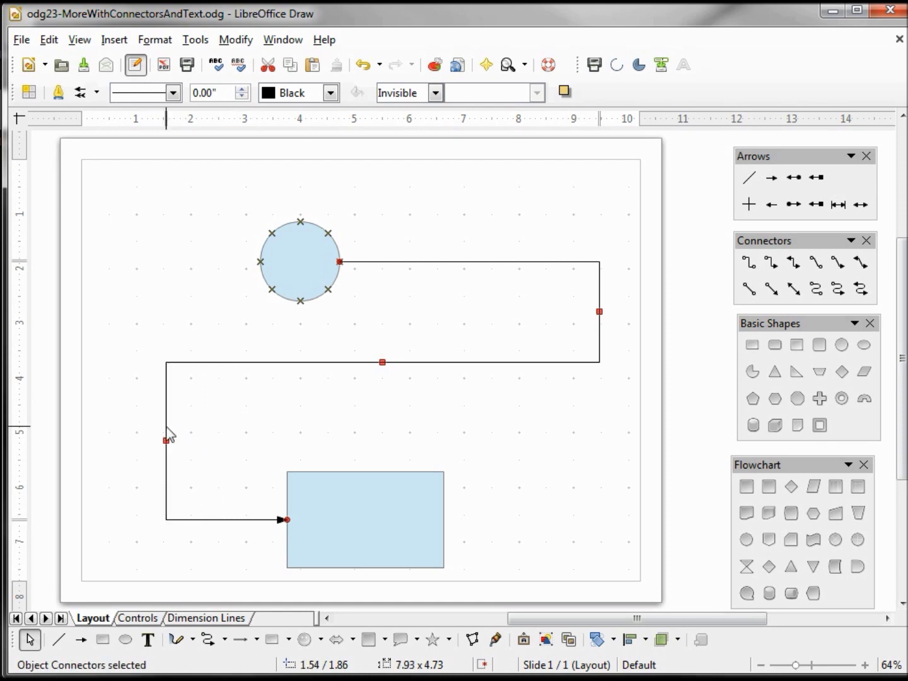
pyautogui.rightClick(381, 362)
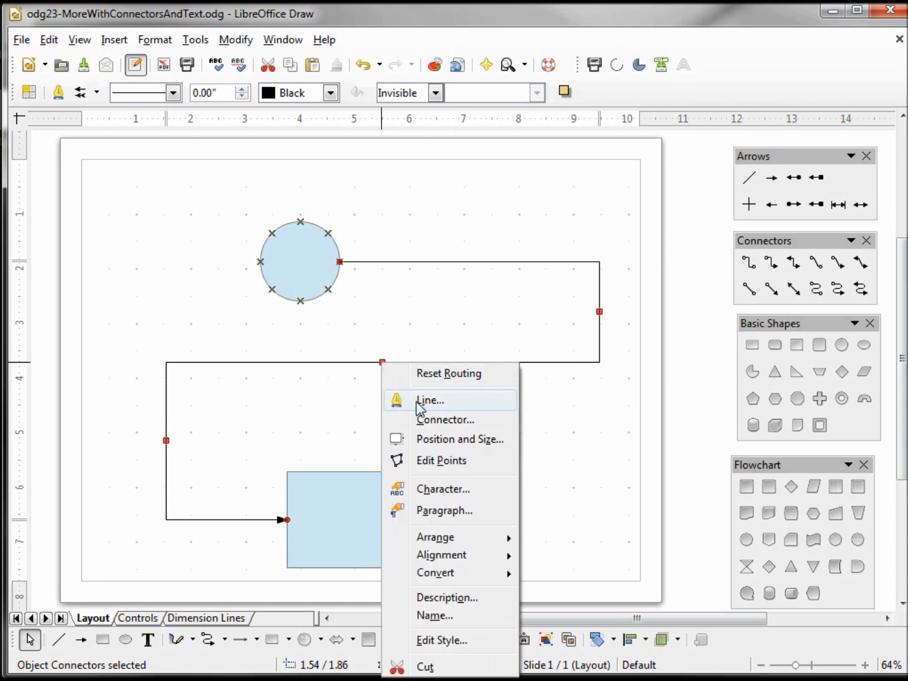
# Switch the connector to a Straight Connector and reselect it
pyautogui.click(423, 420)
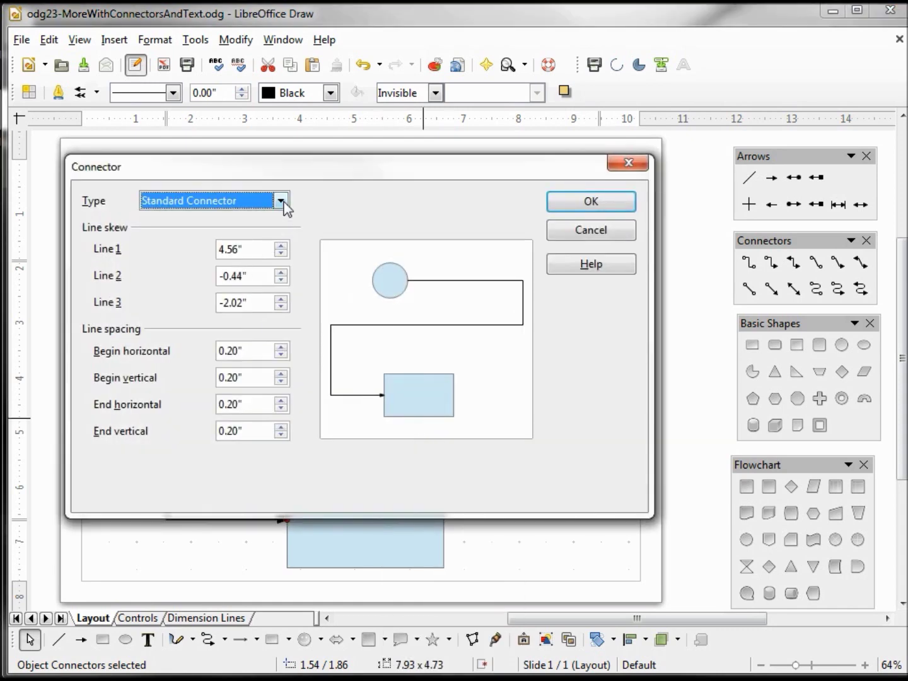
pyautogui.click(281, 200)
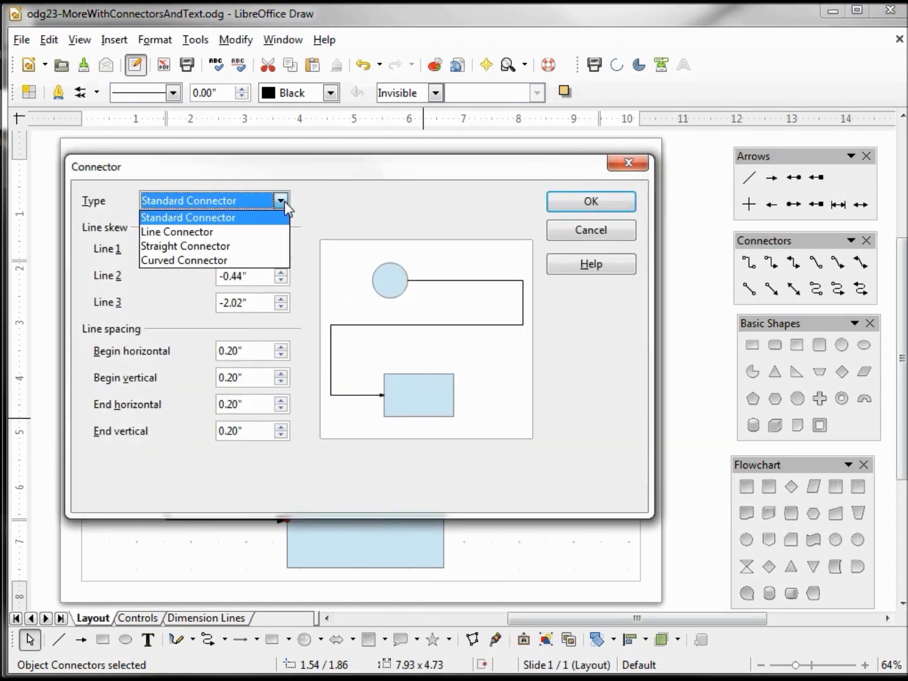
pyautogui.click(234, 246)
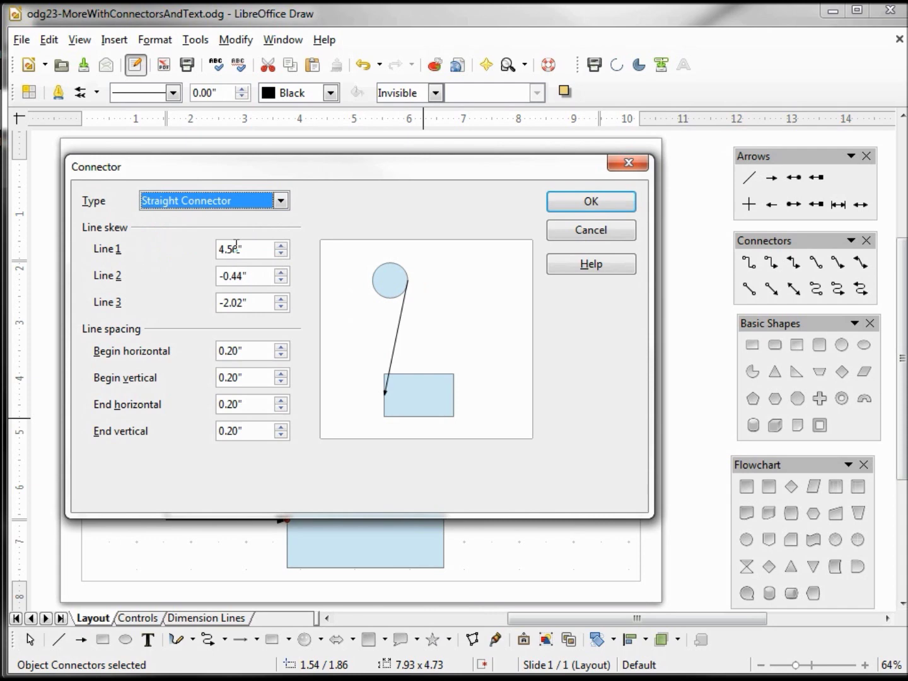
pyautogui.click(597, 209)
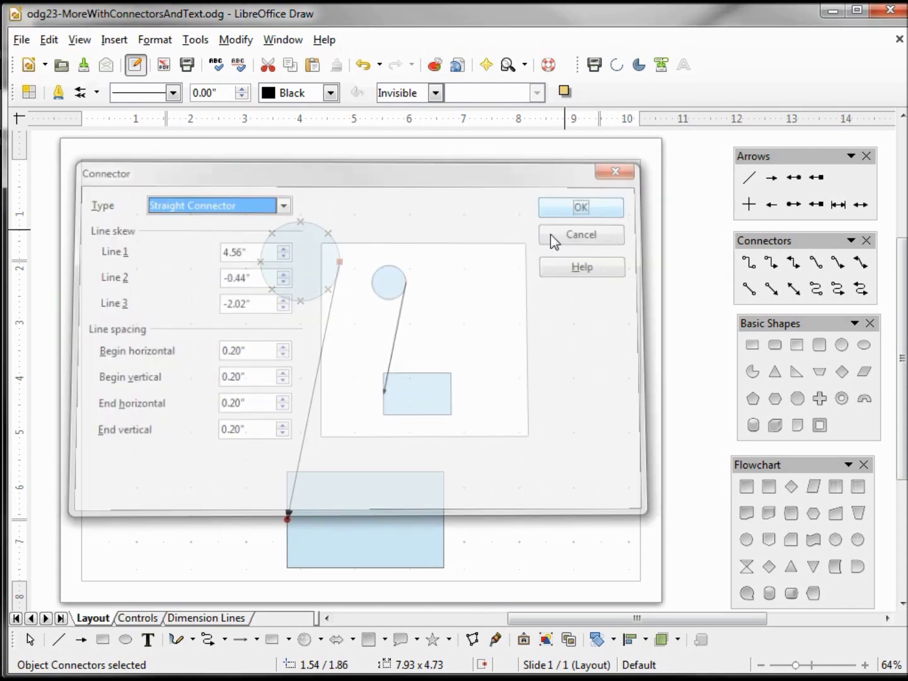
pyautogui.click(290, 511)
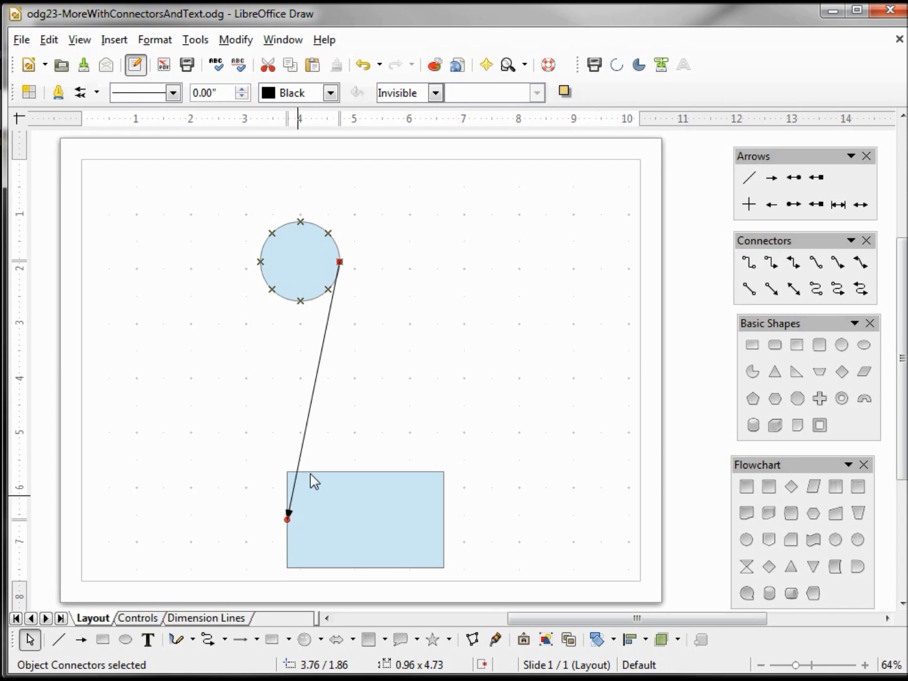
# Change the connector to a Line Connector and pull its upper bend right
pyautogui.rightClick(339, 261)
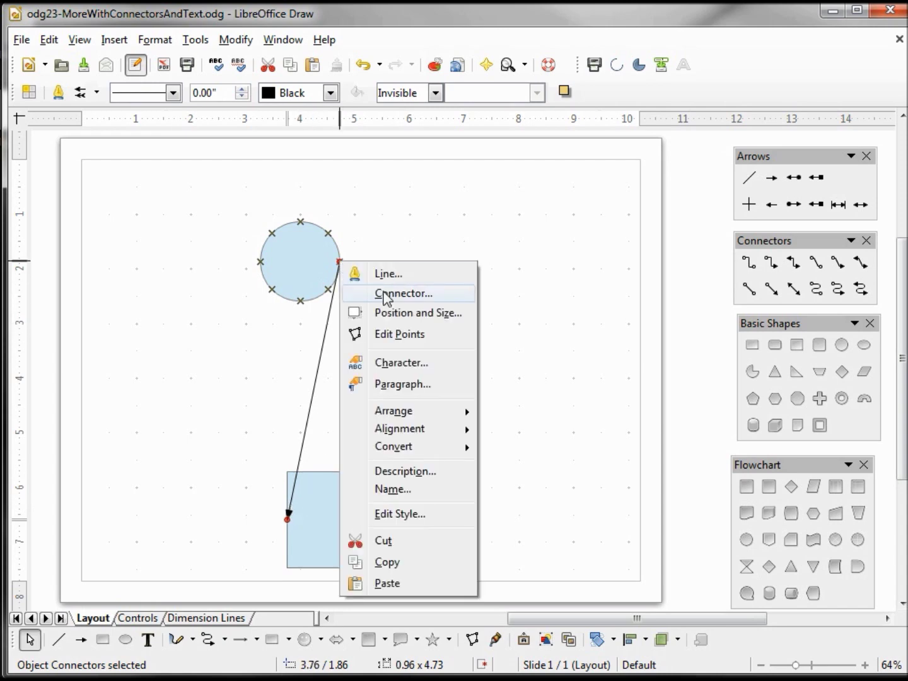
pyautogui.click(382, 294)
pyautogui.click(280, 203)
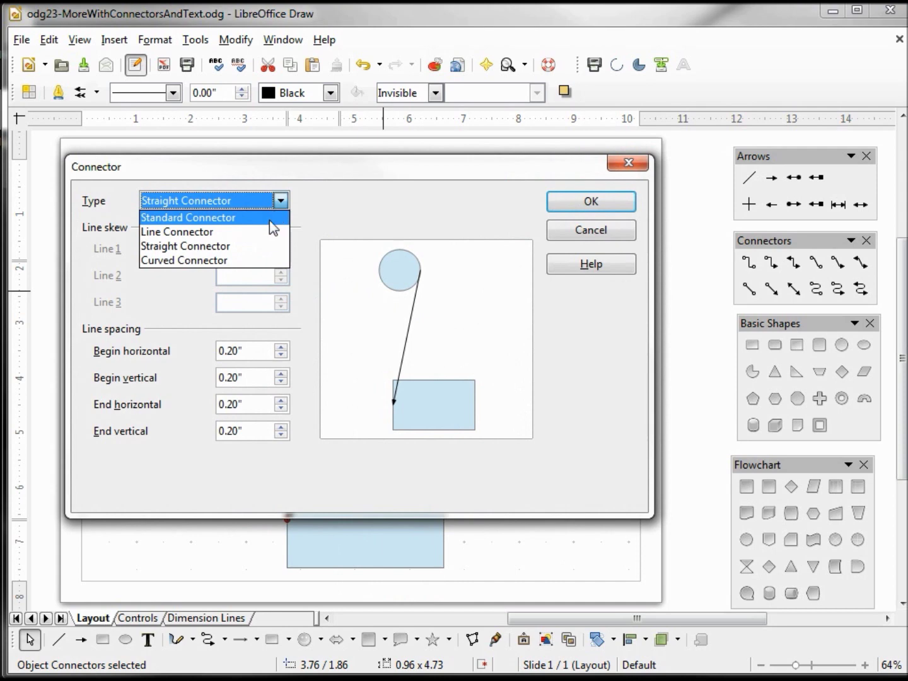
pyautogui.click(270, 232)
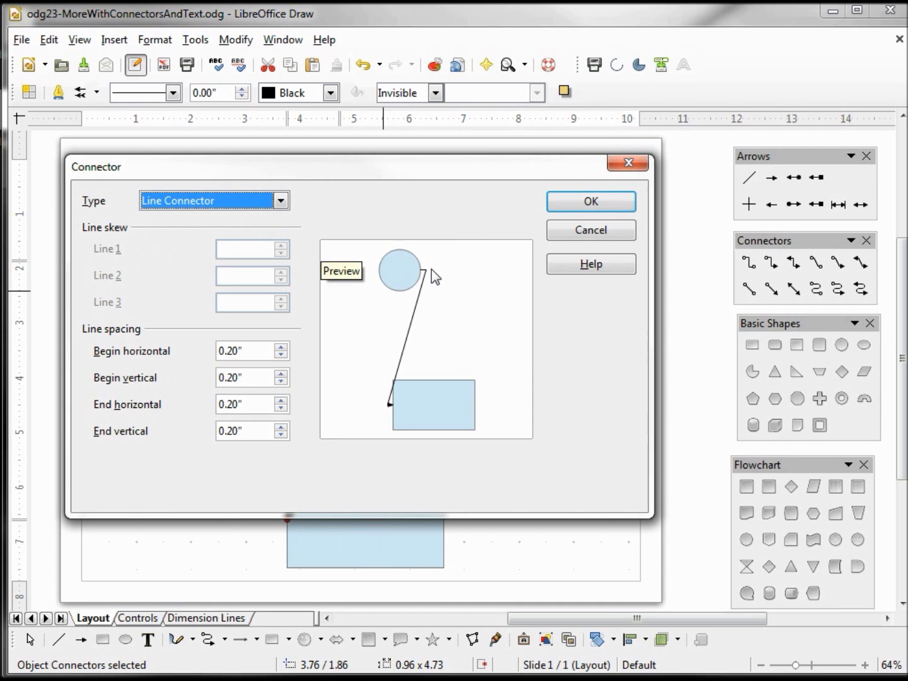
pyautogui.click(575, 205)
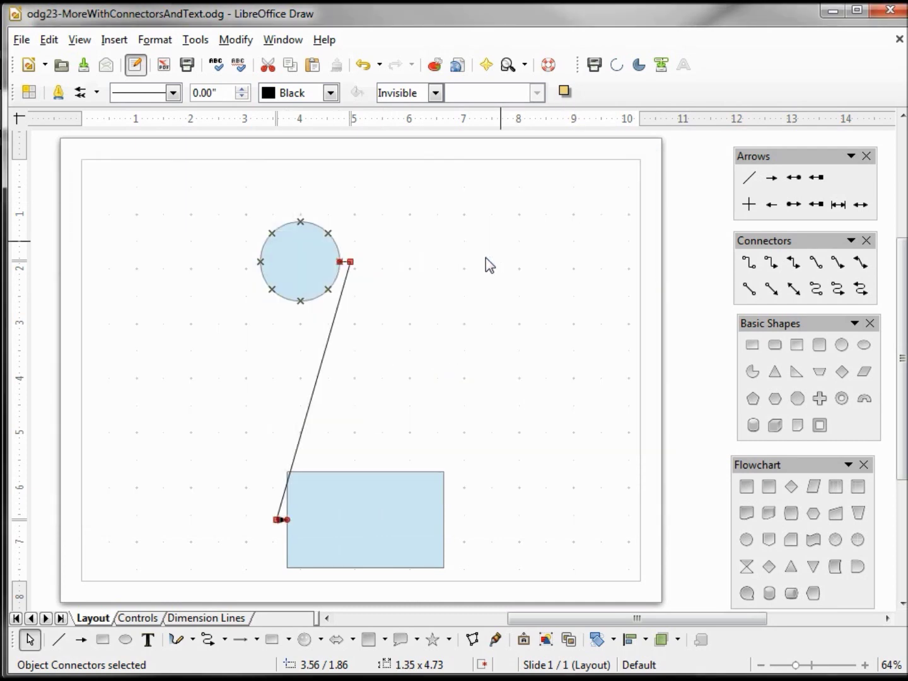
pyautogui.moveTo(348, 263); pyautogui.dragTo(440, 261)
# Reroute the connector's bends to the left and rotate the circle
pyautogui.moveTo(278, 519); pyautogui.dragTo(121, 492)
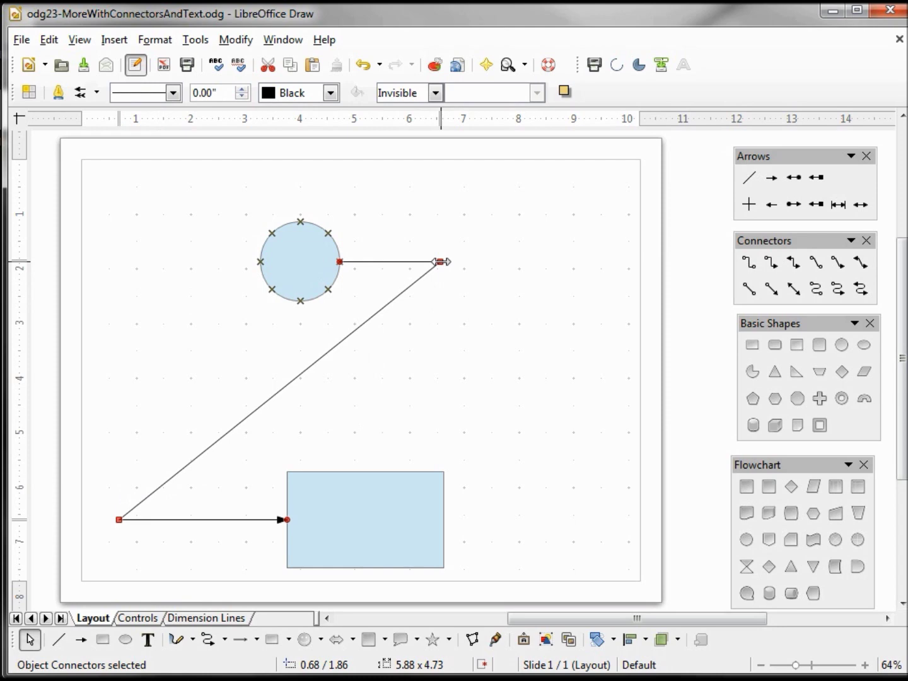
pyautogui.moveTo(440, 261); pyautogui.dragTo(128, 237)
pyautogui.click(292, 226)
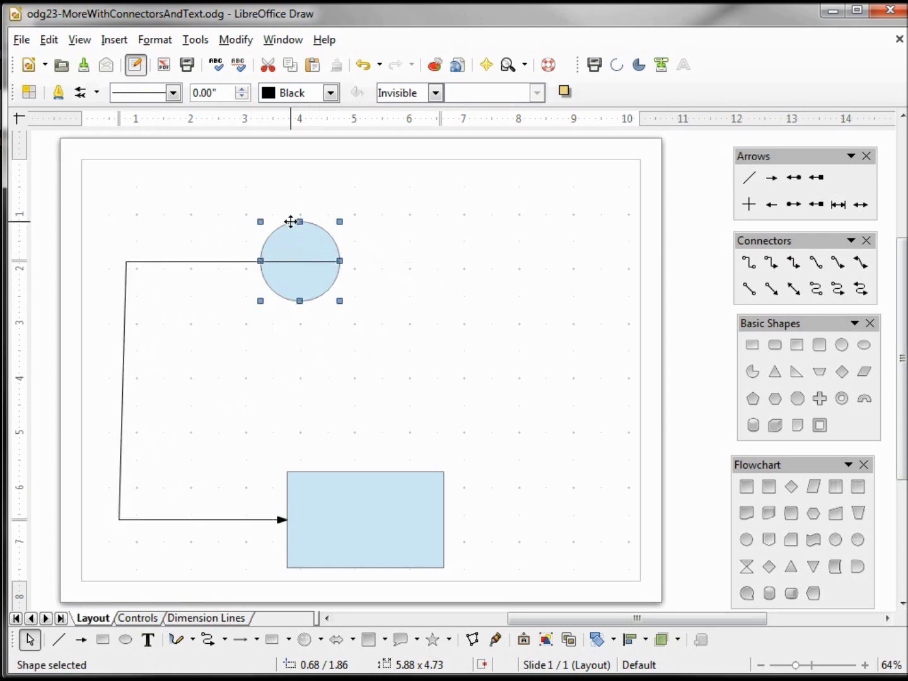
pyautogui.click(276, 228)
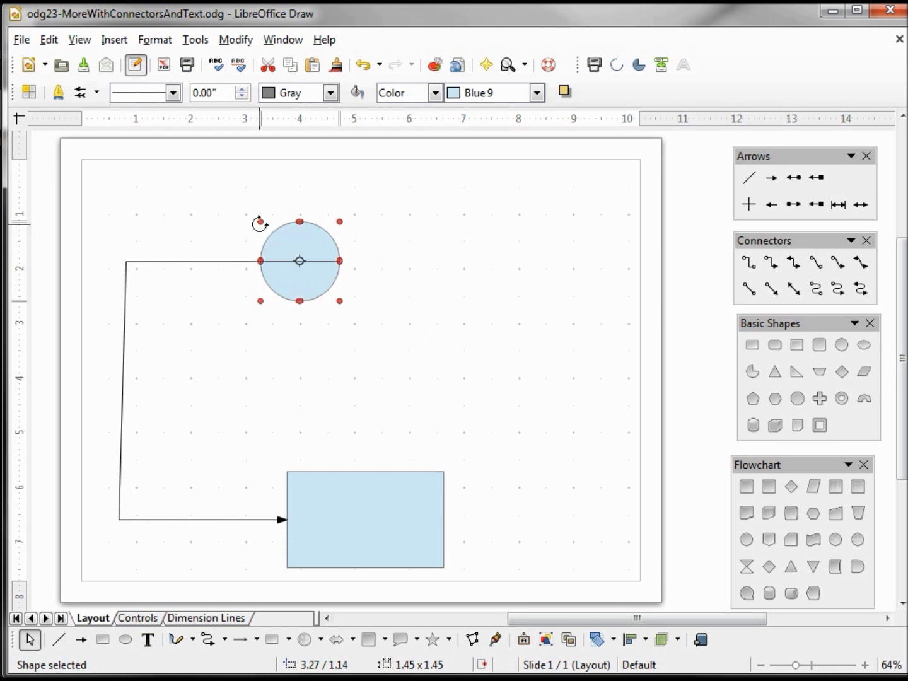
pyautogui.moveTo(259, 220); pyautogui.dragTo(382, 286)
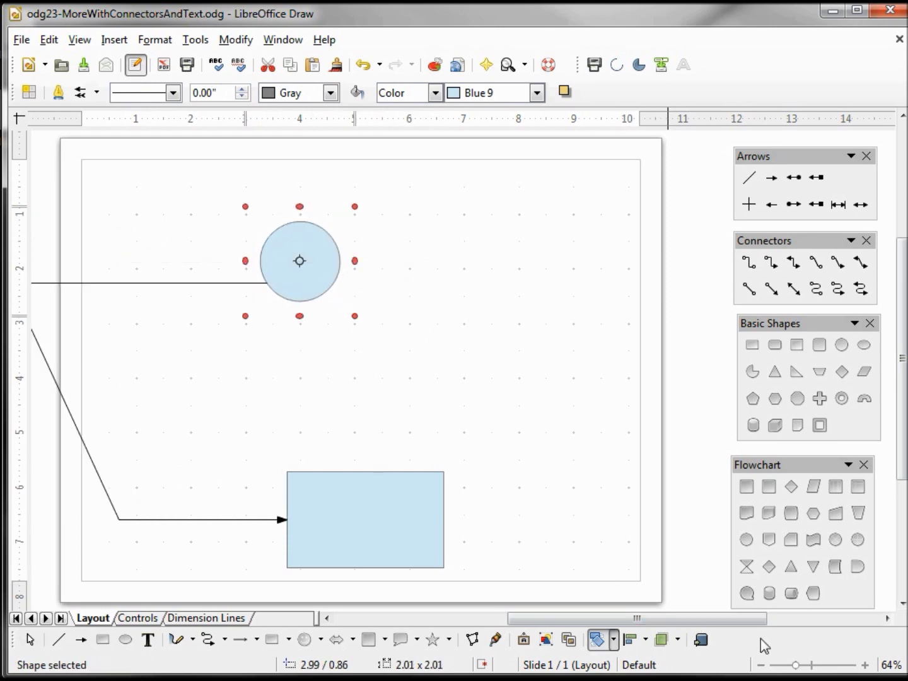
# Zoom out to 50% and straighten the connector's left leg vertically
pyautogui.click(761, 665)
pyautogui.click(762, 665)
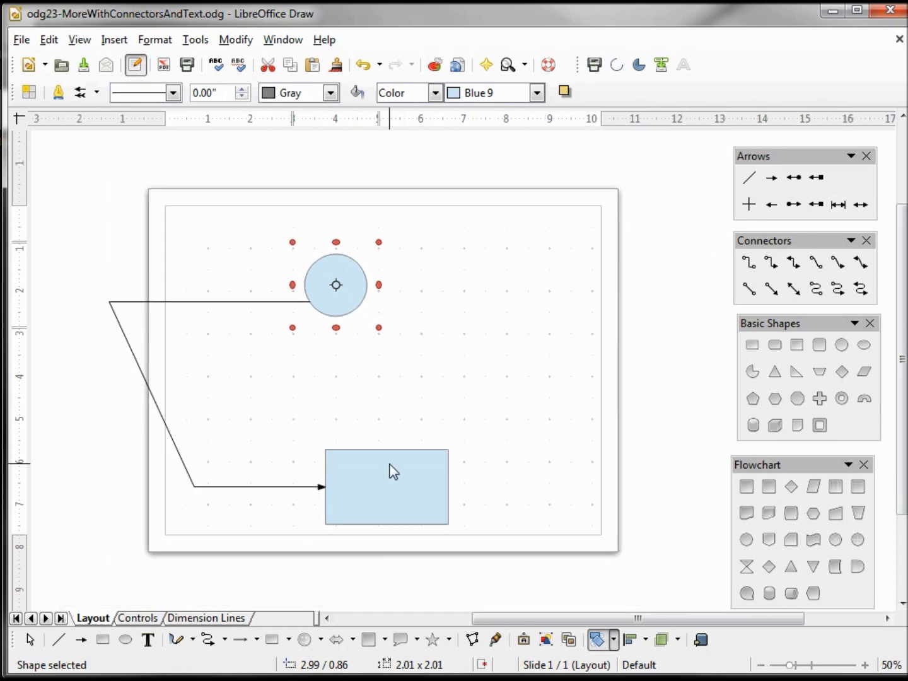
pyautogui.click(235, 309)
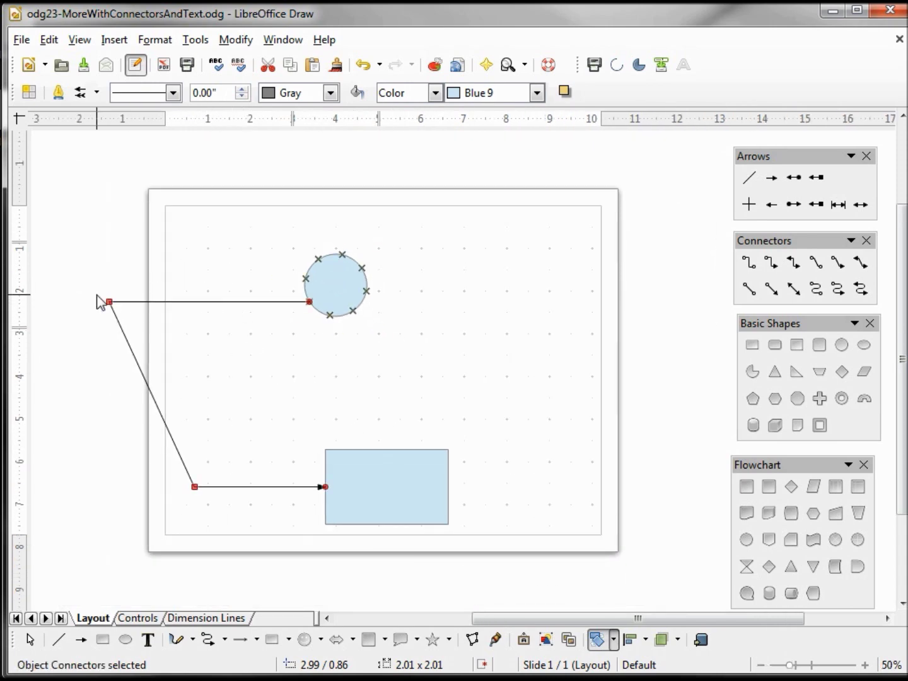
pyautogui.moveTo(108, 302); pyautogui.dragTo(197, 308)
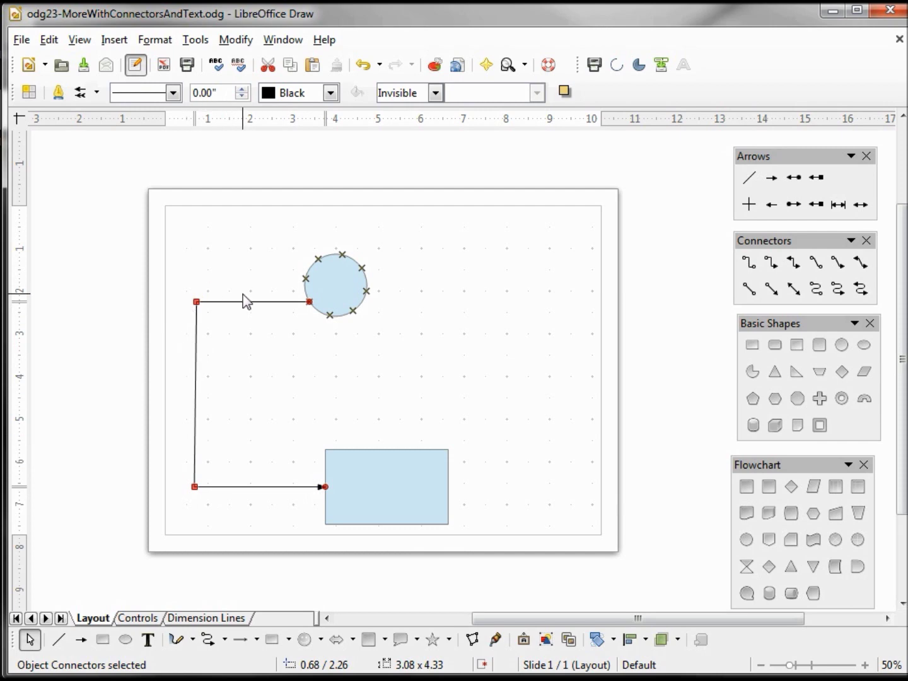
# In the Connector dialog, try Standard Connector, then settle on Curved Connector
pyautogui.rightClick(206, 296)
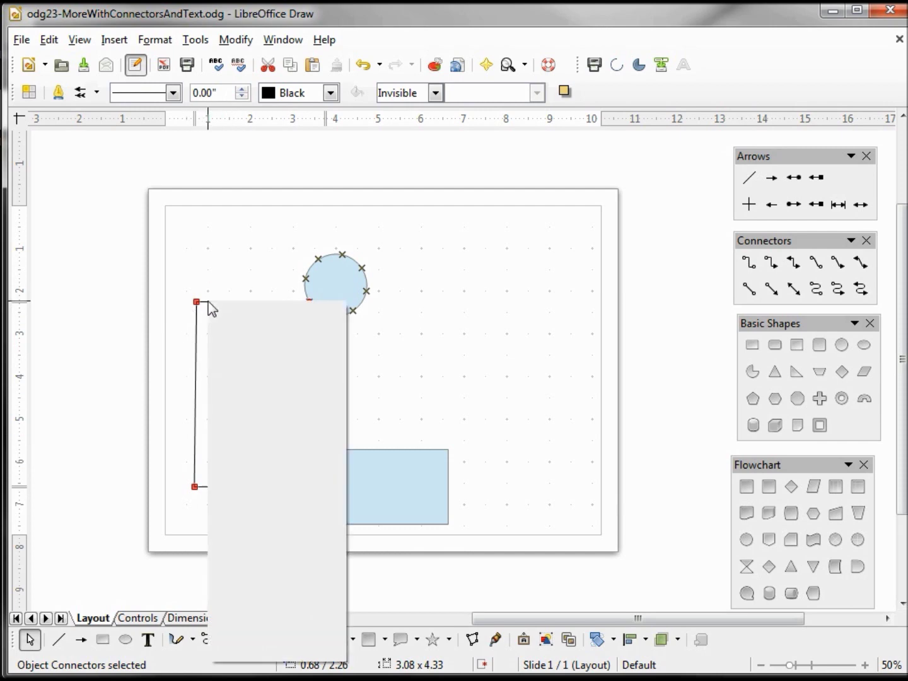
pyautogui.click(307, 359)
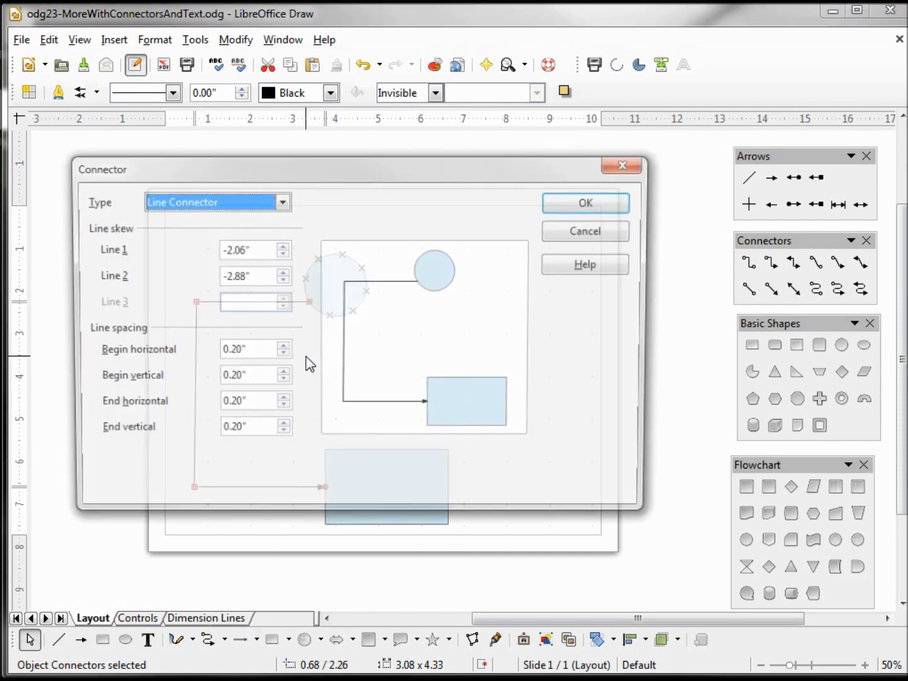
pyautogui.click(281, 201)
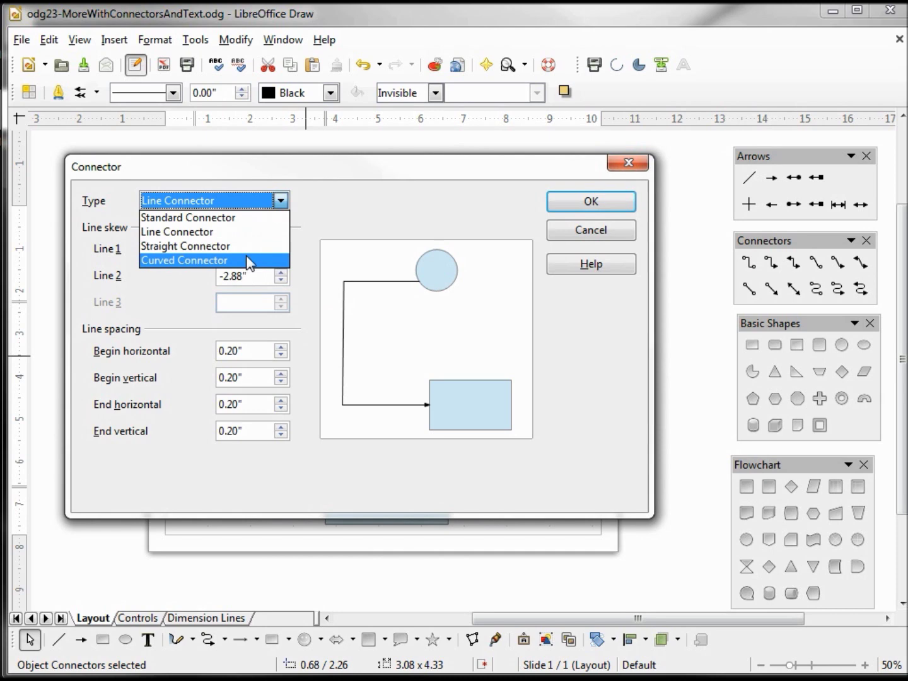
pyautogui.click(251, 219)
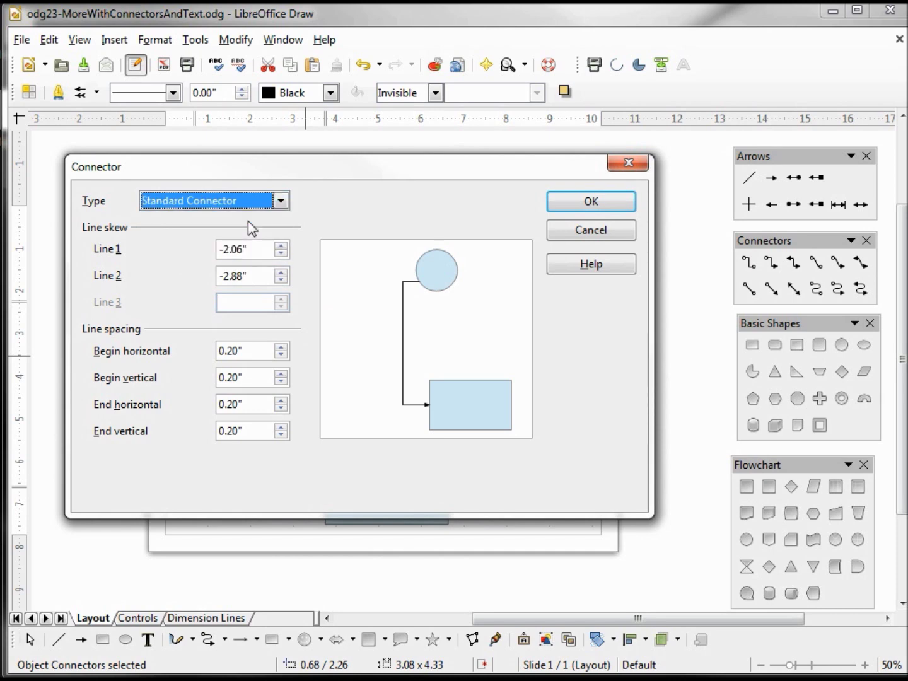
pyautogui.click(282, 202)
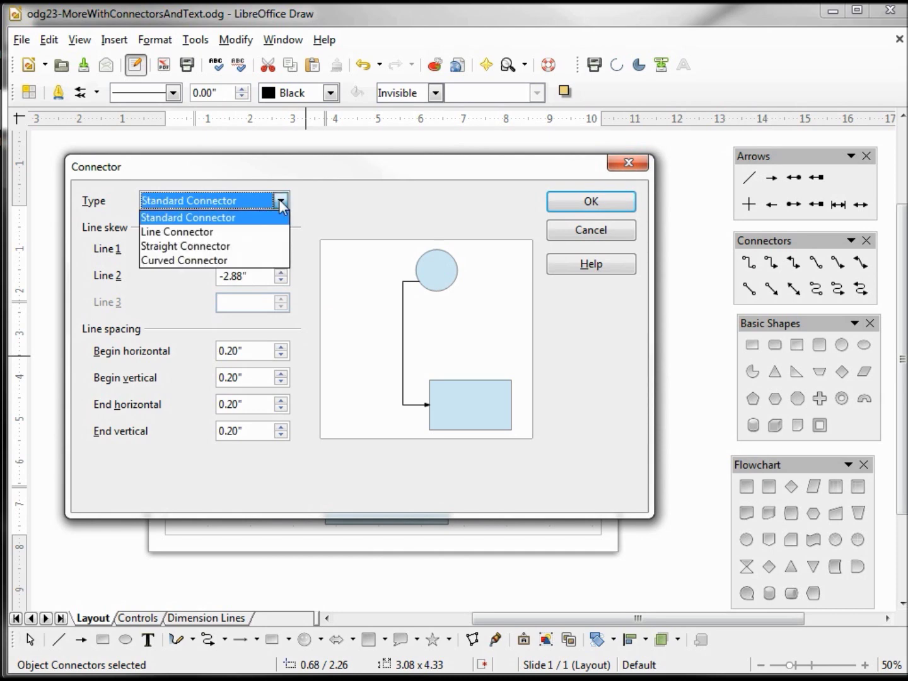
pyautogui.click(261, 260)
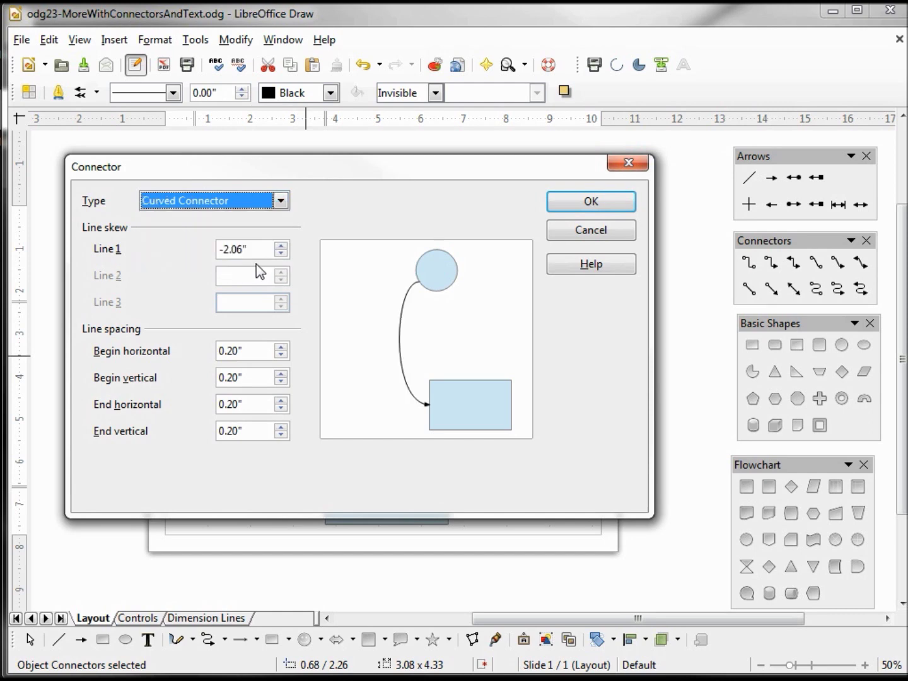
pyautogui.click(600, 202)
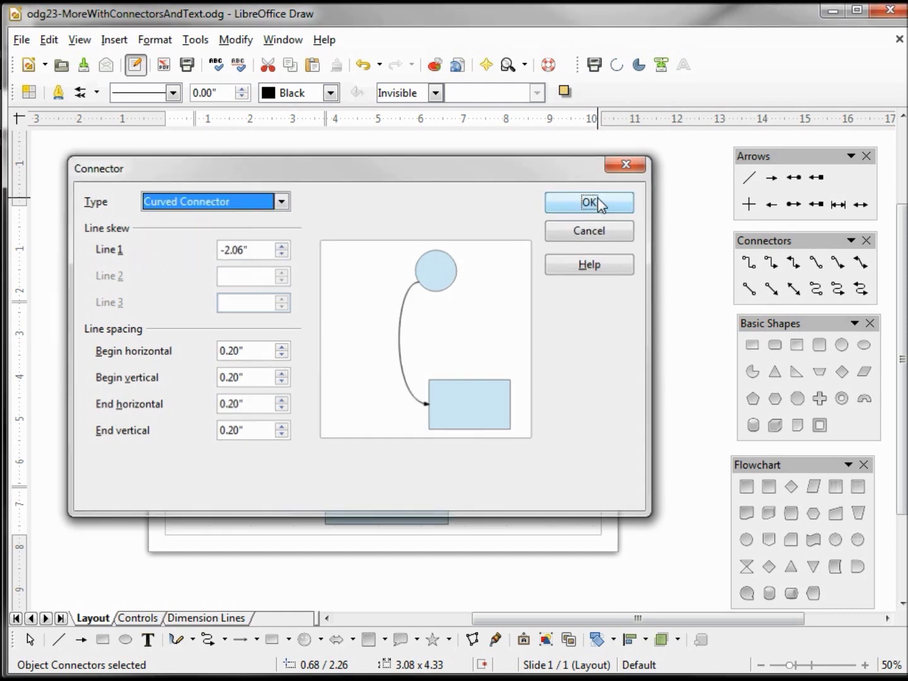
# Adjust the curve's bulge and rotate the circle so the connector leaves its right side
pyautogui.moveTo(267, 394)
pyautogui.mouseDown()
pyautogui.moveTo(351, 397)
pyautogui.moveTo(314, 391)
pyautogui.moveTo(280, 399)
pyautogui.mouseUp()
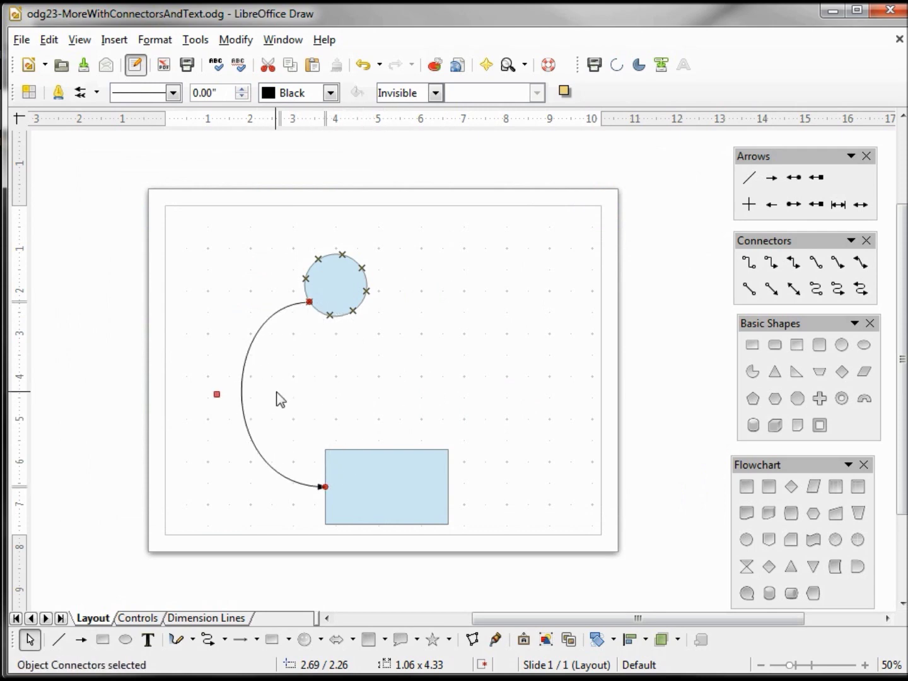
pyautogui.click(351, 307)
pyautogui.click(372, 290)
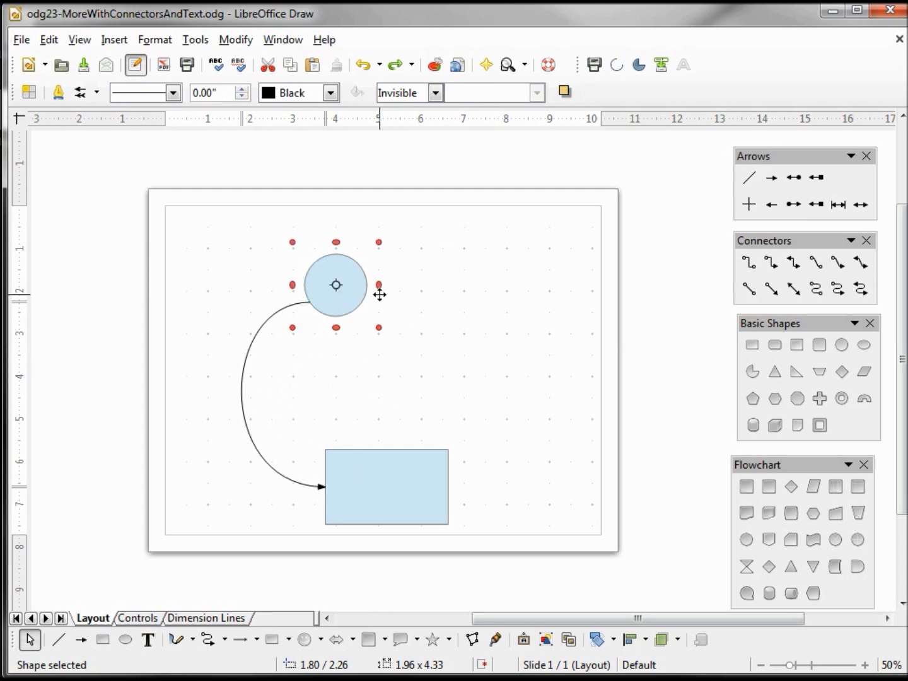
pyautogui.moveTo(378, 327); pyautogui.dragTo(302, 200)
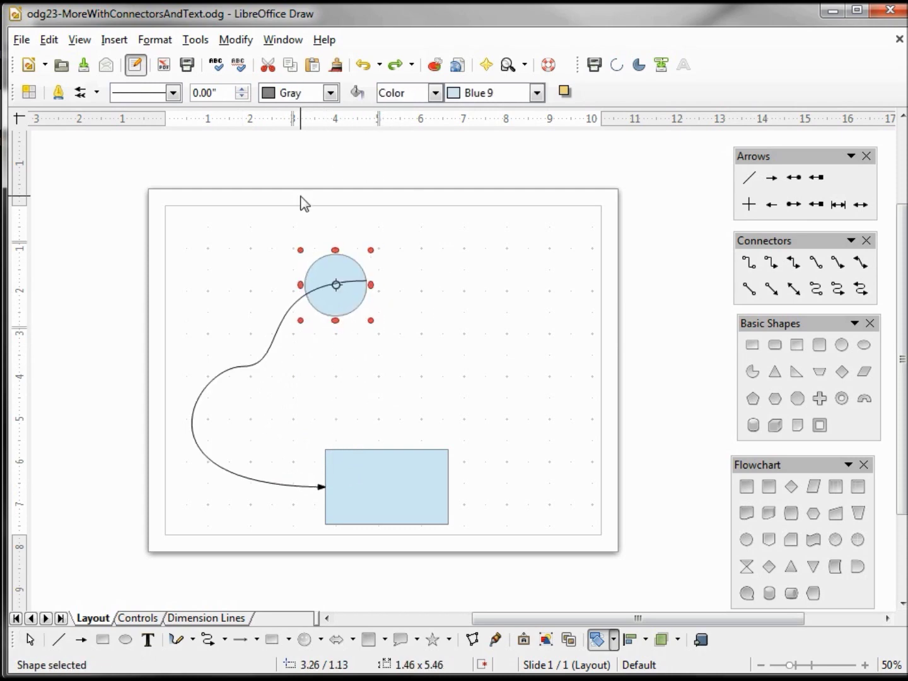
# Pull the connector's middle into an S-bend and flatten its lower loop
pyautogui.click(261, 370)
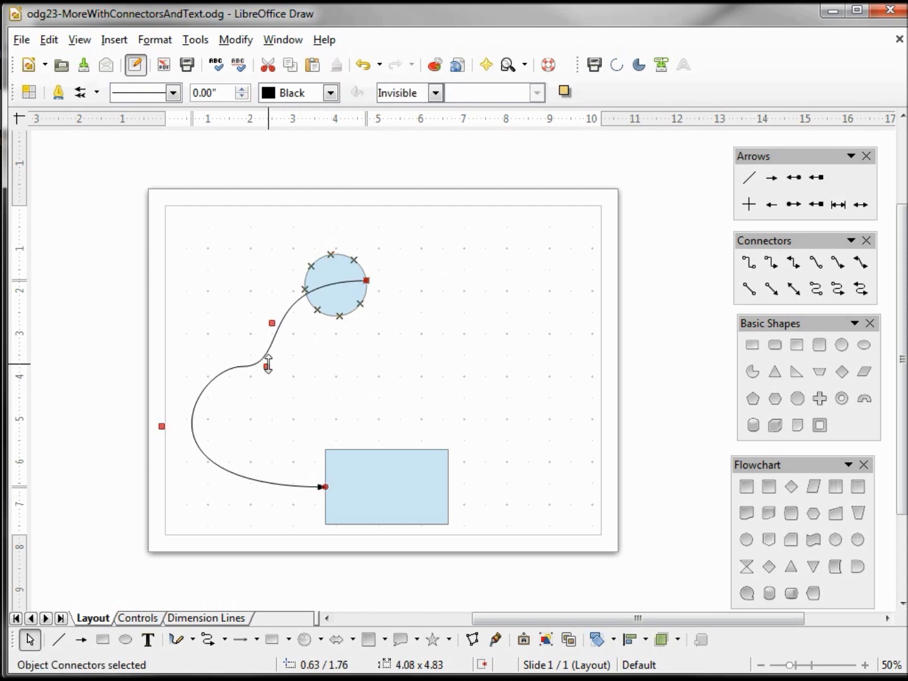
pyautogui.moveTo(267, 366); pyautogui.dragTo(442, 360)
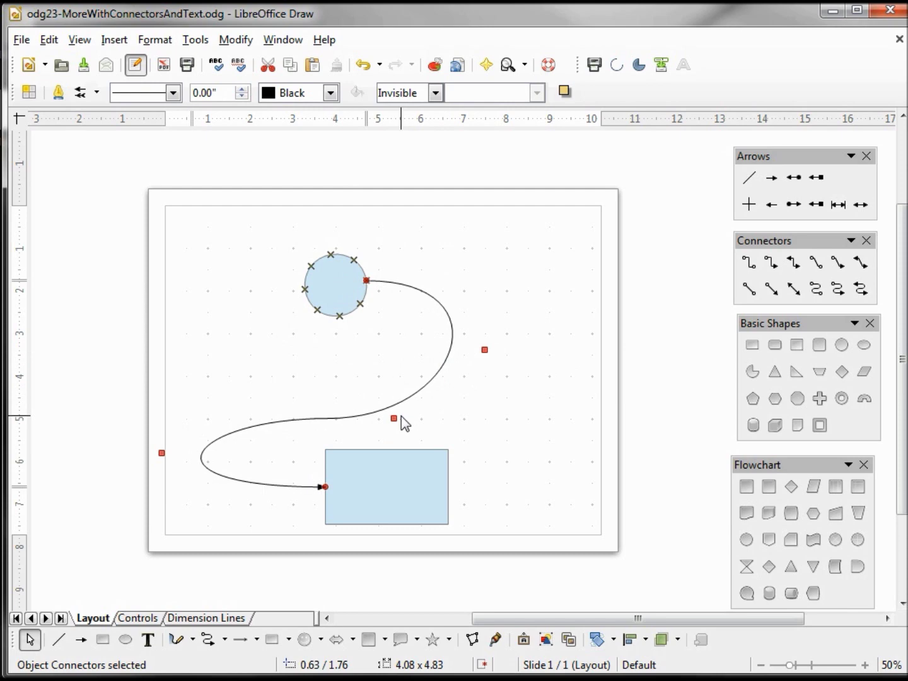
pyautogui.moveTo(393, 416); pyautogui.dragTo(387, 378)
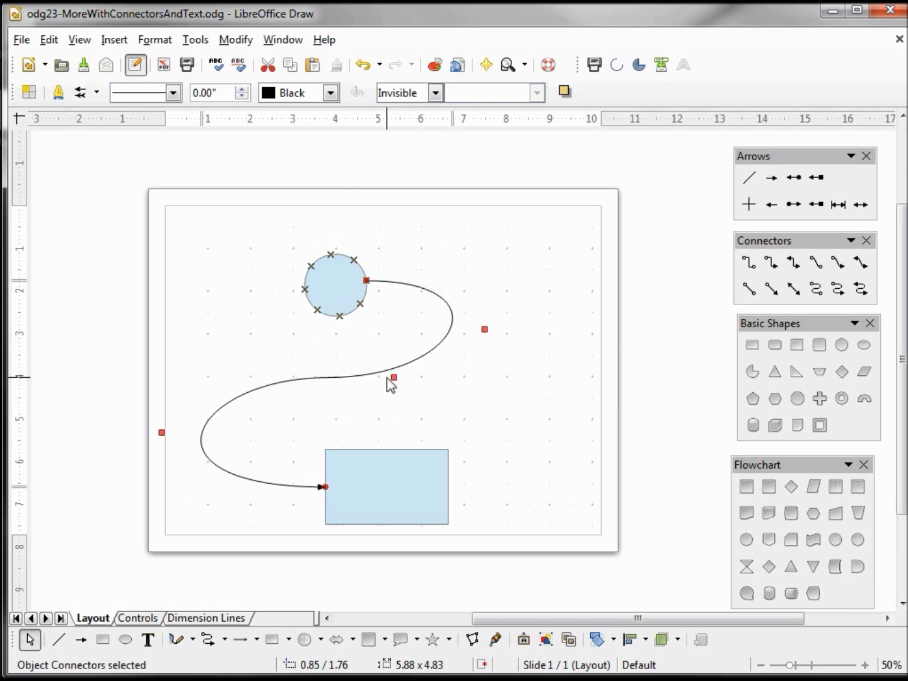